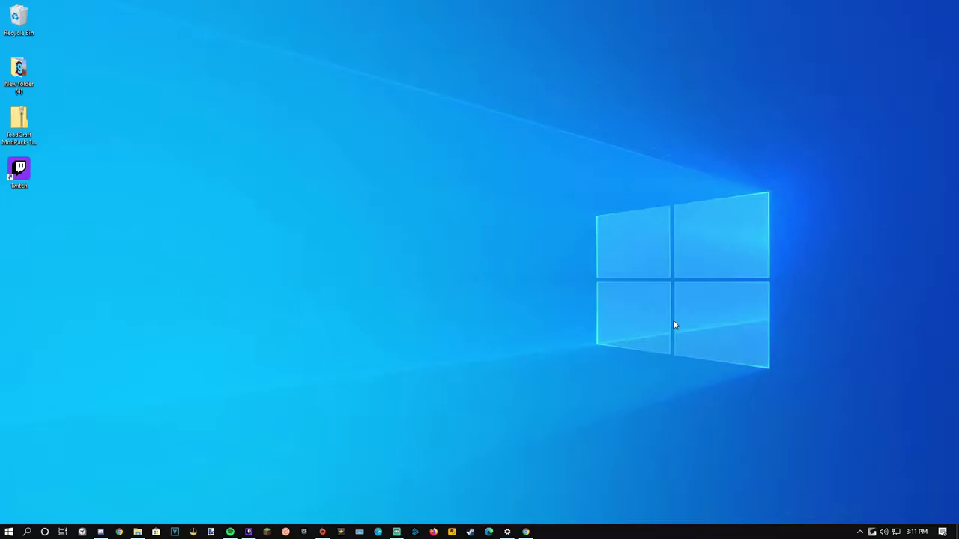
Download the Twitch App for Windows from twitch.tv/downloads and drag TwitchSetup (2).exe onto the desktop
left_click(526, 532)
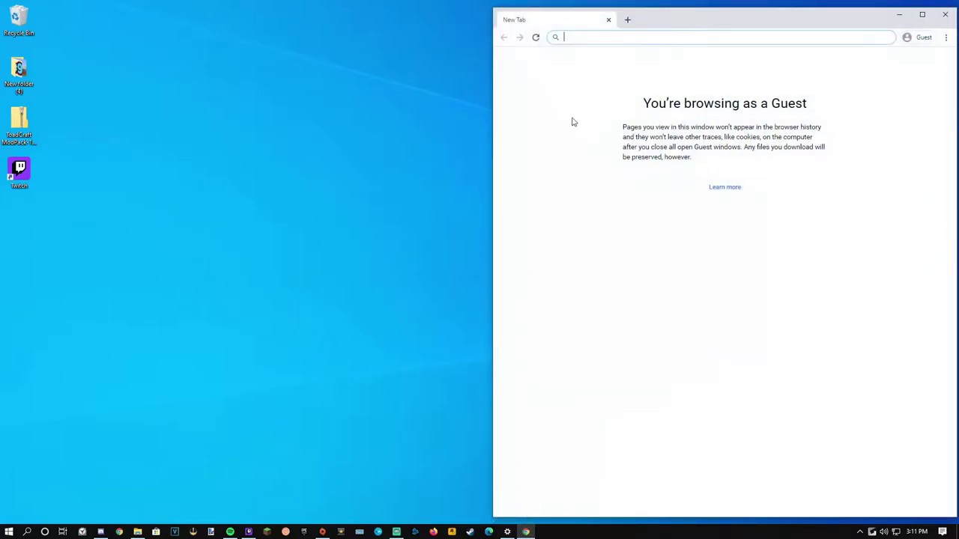
type("twi")
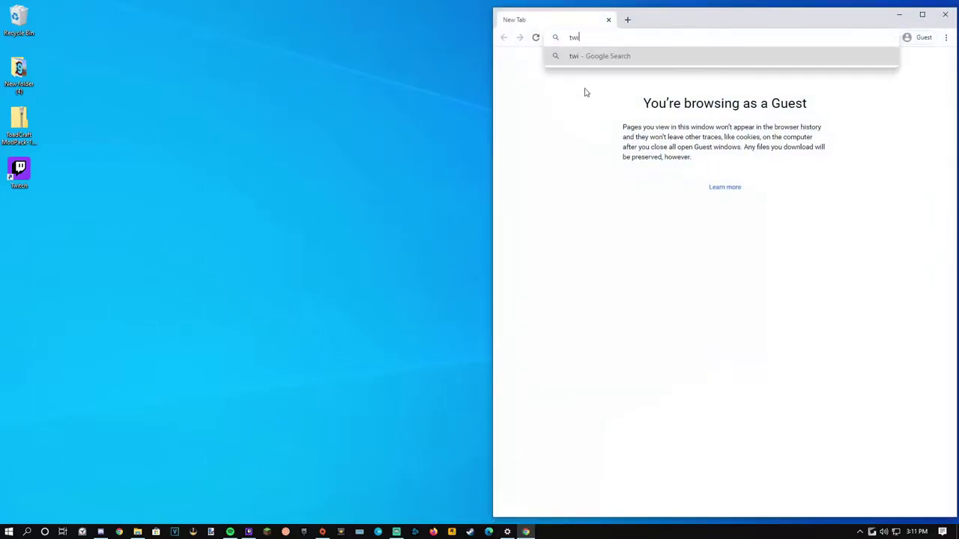
type("tch apo")
key("Return")
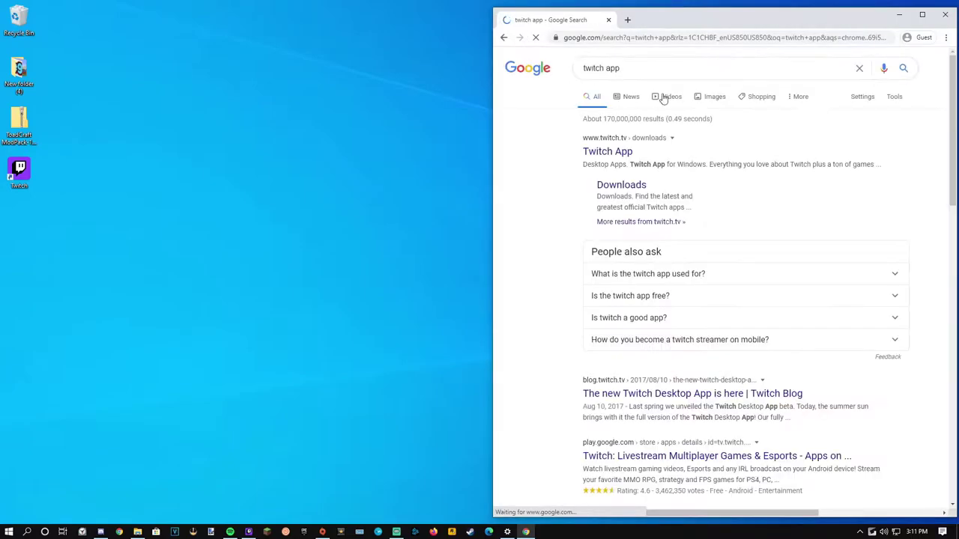
left_click(626, 153)
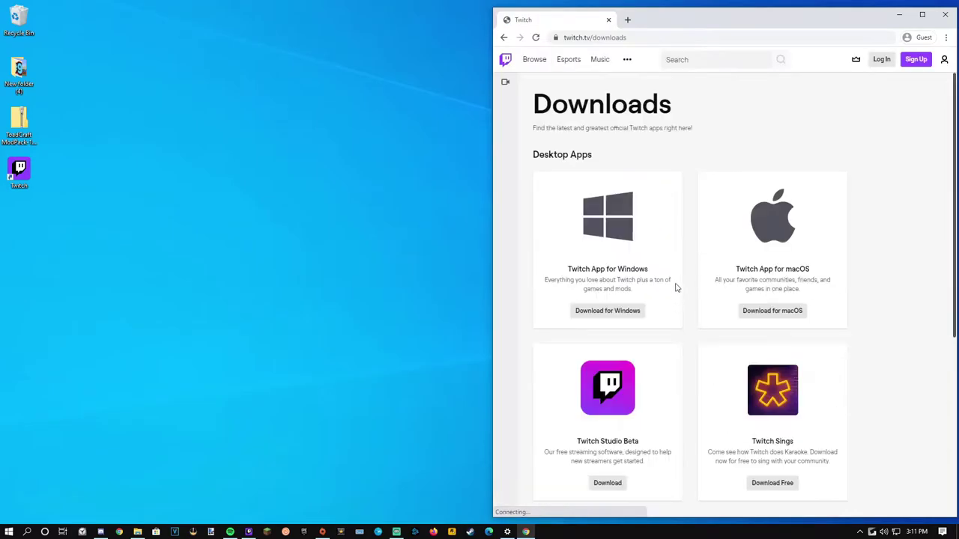
left_click(618, 316)
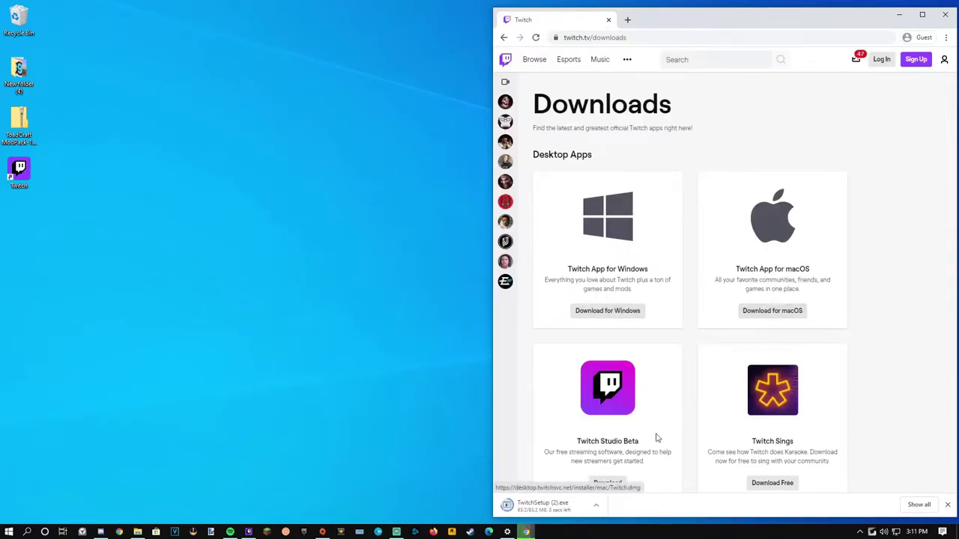
left_click_drag(539, 505, 228, 247)
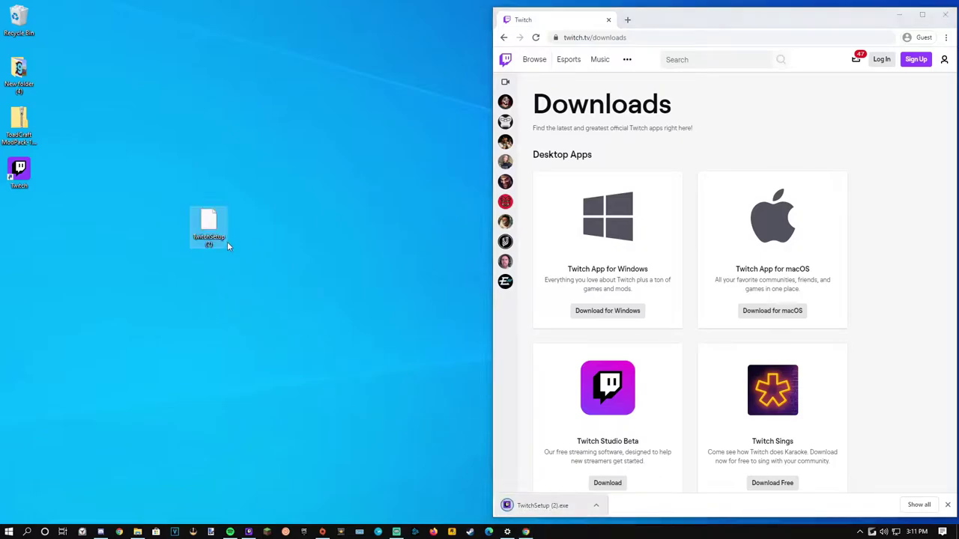
Search for optifine and open the optifine.net downloads list
left_click(628, 37)
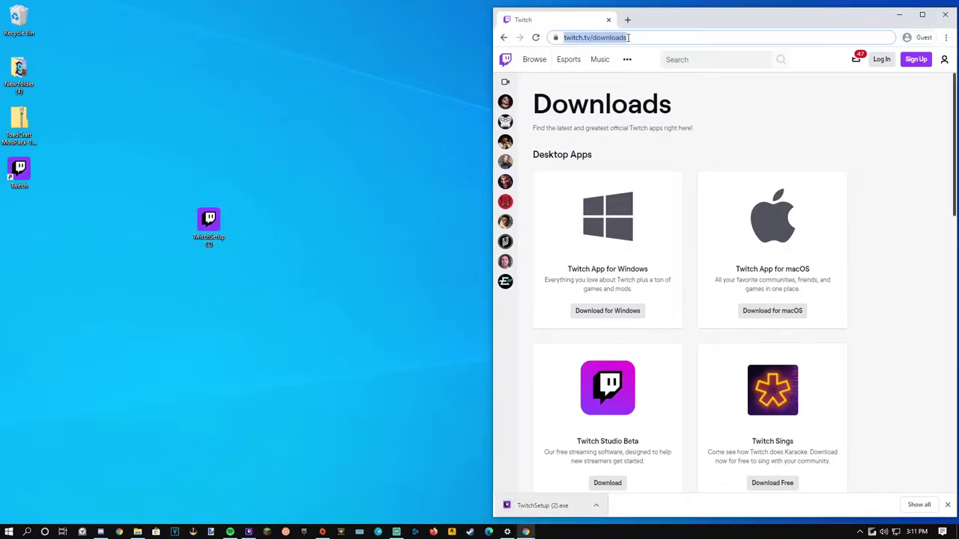
type("optifine")
key("Return")
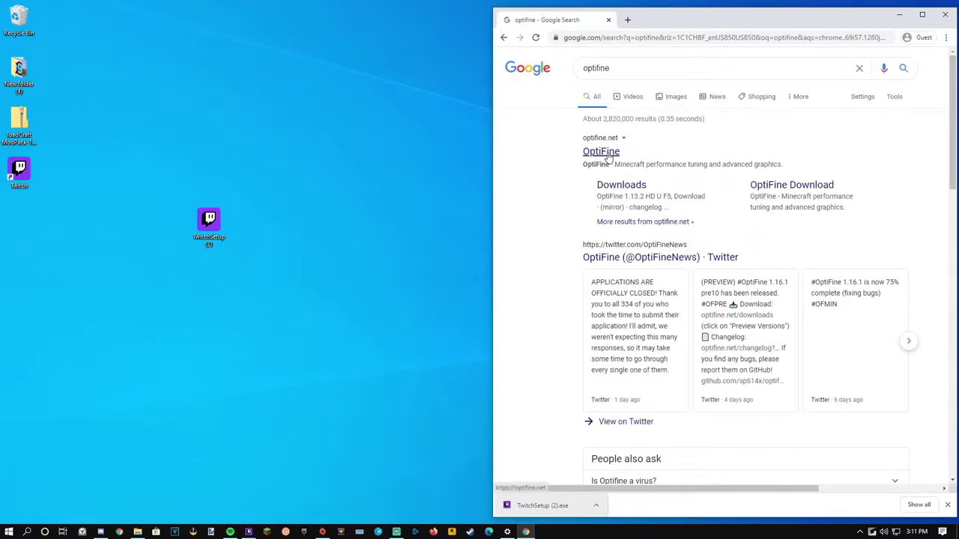
left_click(604, 152)
left_click(569, 90)
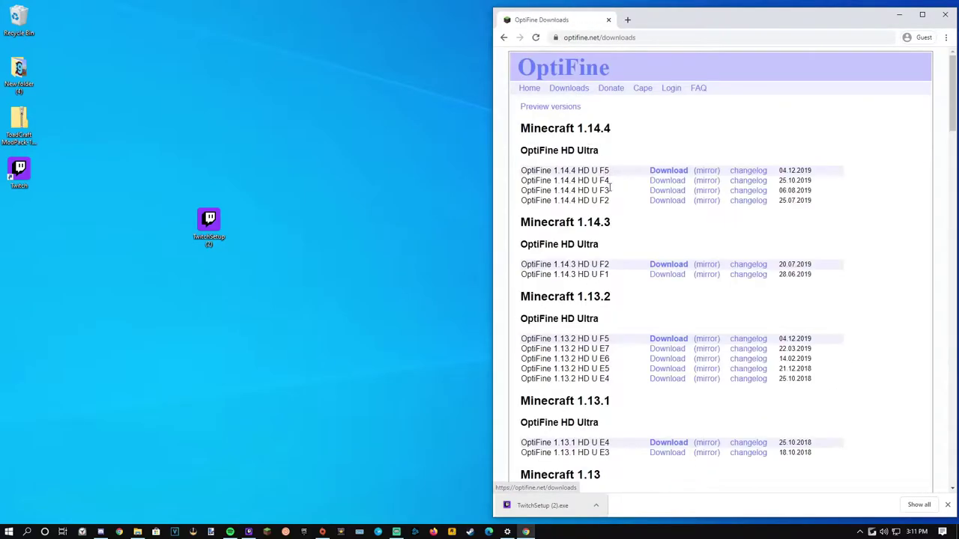
scroll(623, 271, "down", 2)
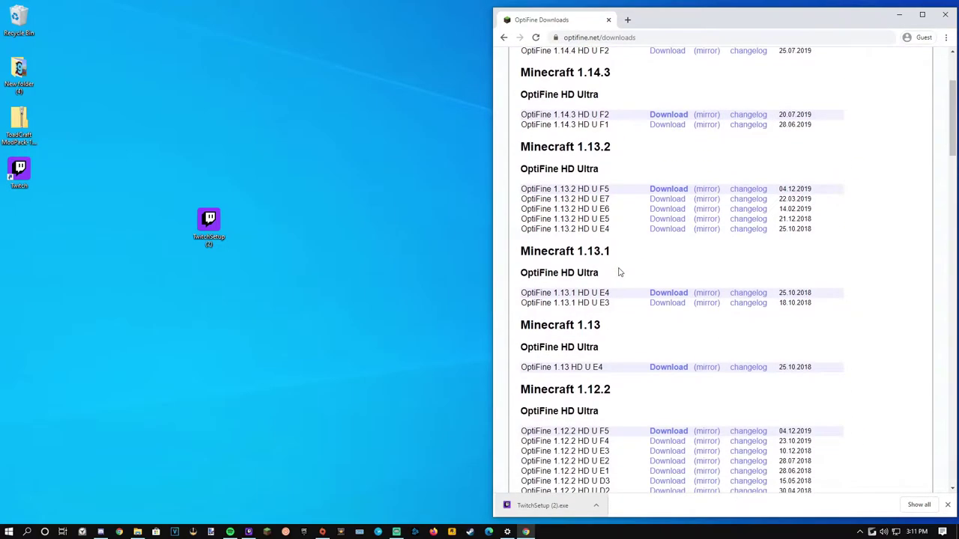
scroll(620, 273, "down", 2)
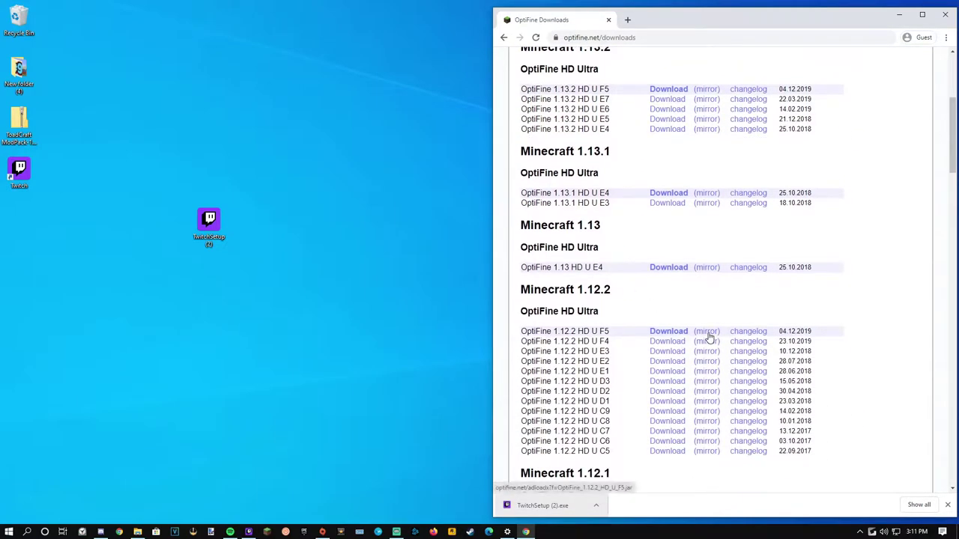
scroll(582, 304, "up", 1)
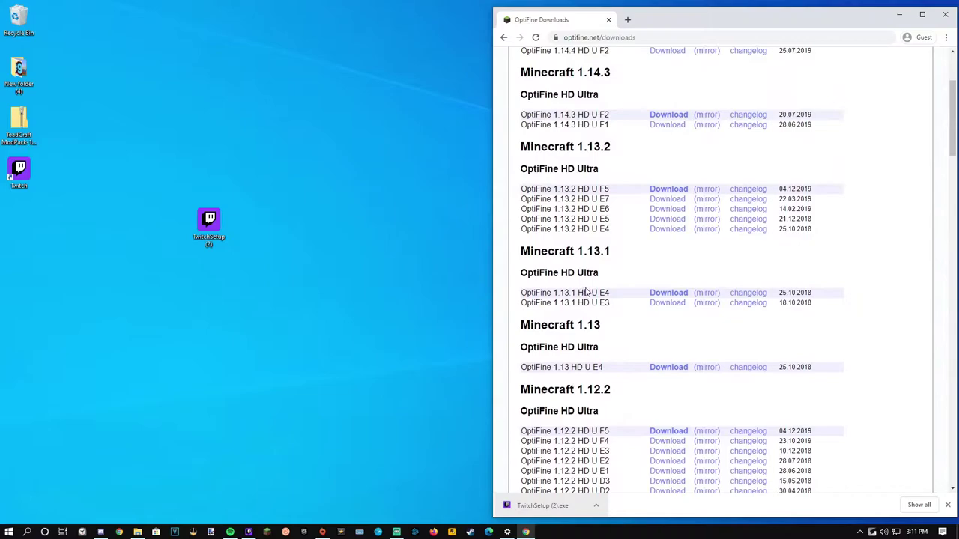
scroll(587, 293, "down", 3)
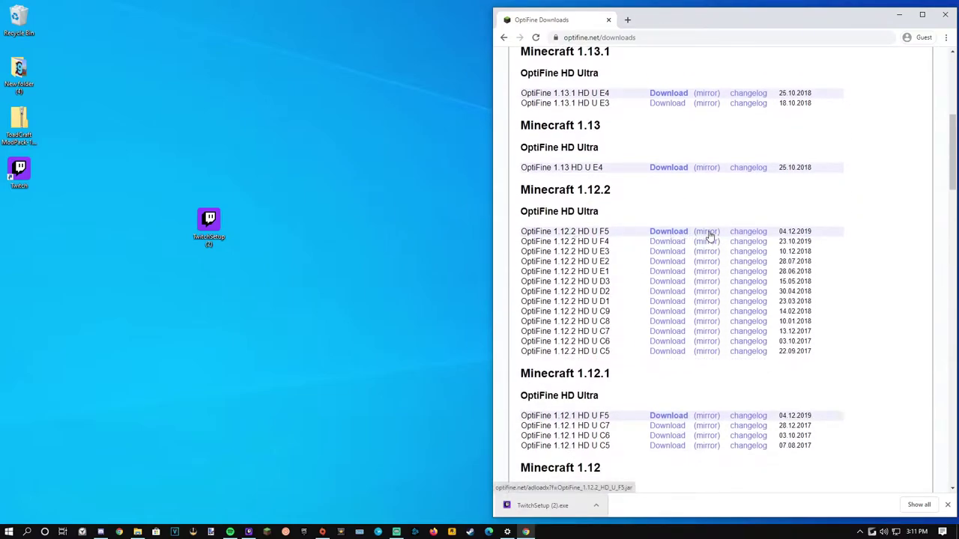
Download OptiFine_1.12.2_HD_U_F5.jar, place it on the desktop next to the Twitch installer, and close Chrome
left_click(708, 235)
left_click(708, 133)
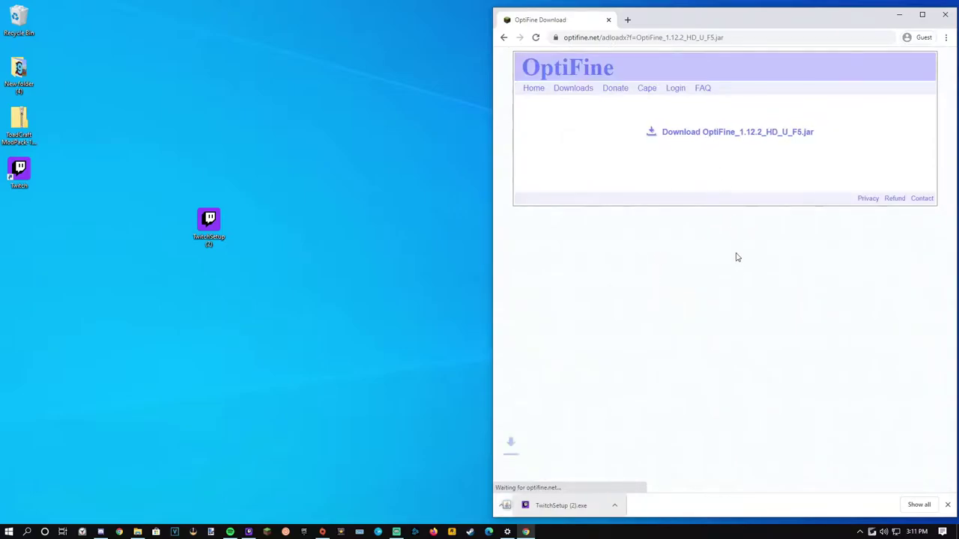
left_click(672, 506)
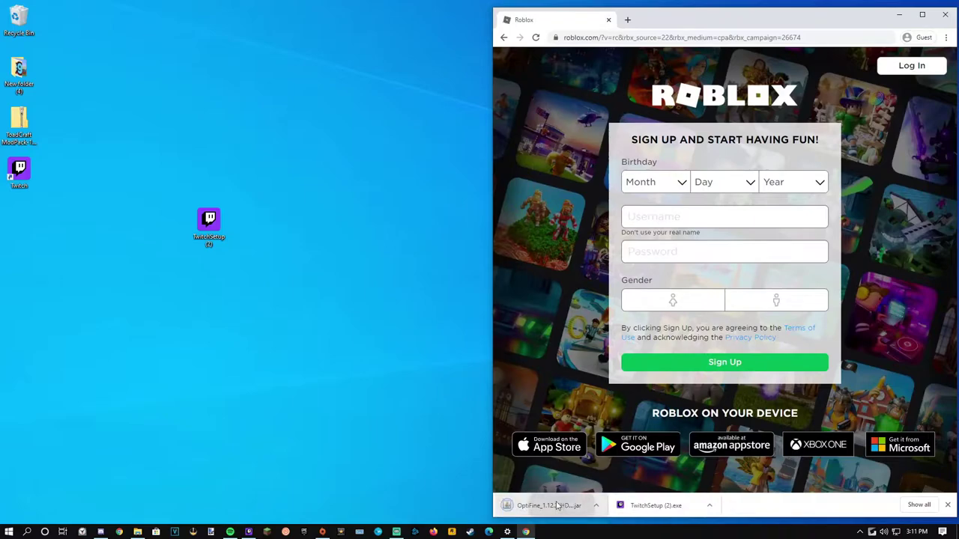
left_click_drag(560, 506, 264, 235)
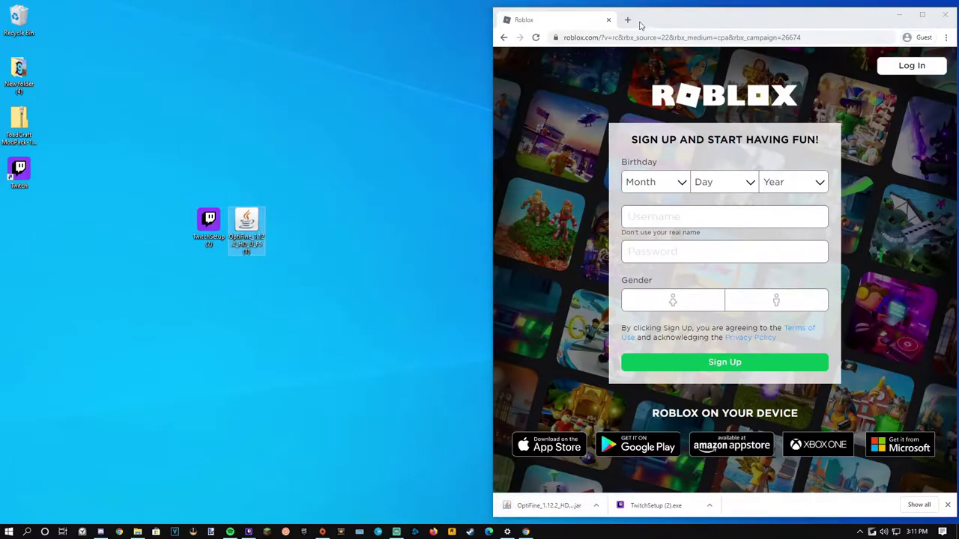
left_click(608, 20)
left_click_drag(209, 225, 437, 224)
left_click_drag(247, 227, 382, 234)
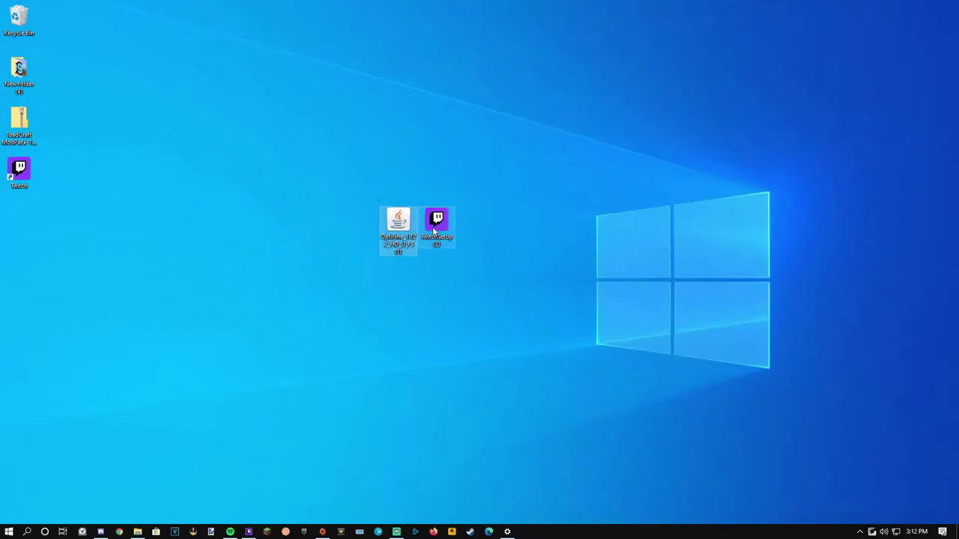
Launch Twitch from the TwitchSetup icon and go to Mods > Minecraft to list the installed modpacks
left_click(417, 228)
double_click(433, 233)
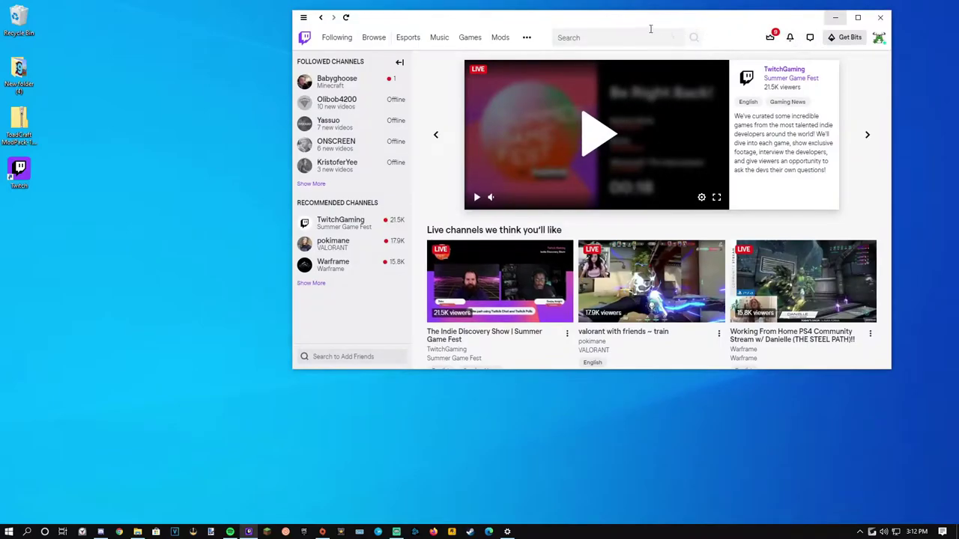
mouse_move(616, 17)
left_mouse_down()
mouse_move(667, 71)
mouse_move(573, 70)
mouse_move(570, 58)
left_mouse_up()
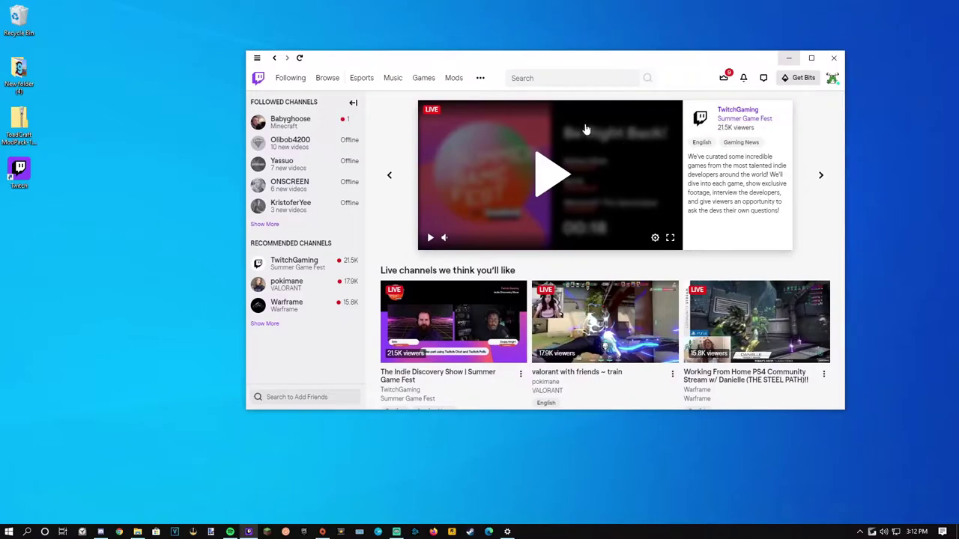
mouse_move(448, 64)
left_mouse_down()
mouse_move(601, 100)
mouse_move(637, 89)
left_mouse_up()
left_click_drag(397, 225, 251, 224)
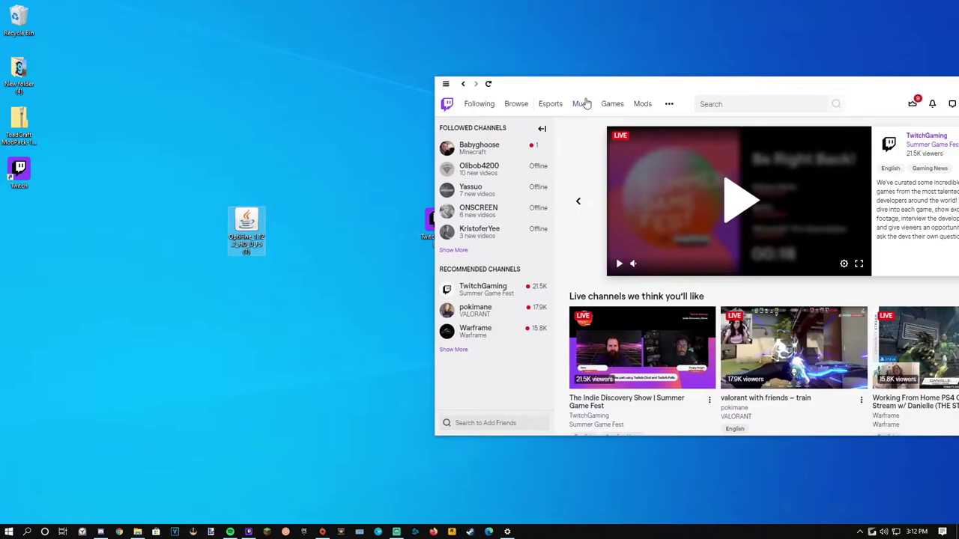
left_click_drag(587, 104, 484, 108)
left_click(539, 111)
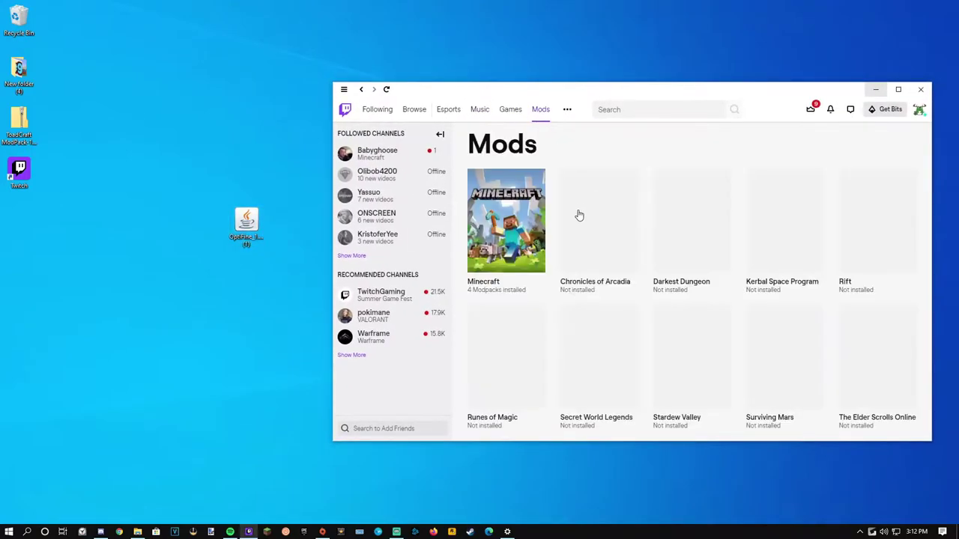
left_click(501, 210)
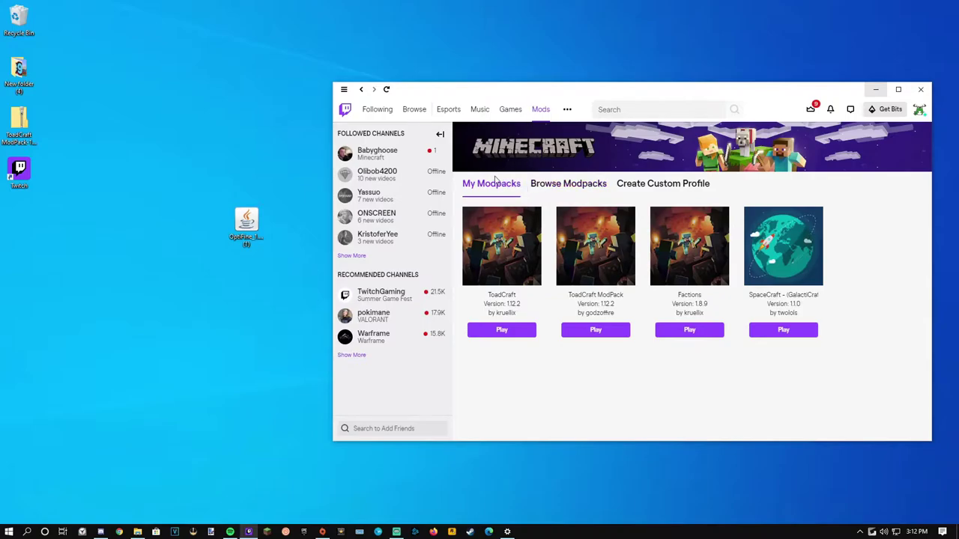
Search Browse Modpacks for ToadCraft and install the ToadCraft ModPack
left_click(570, 185)
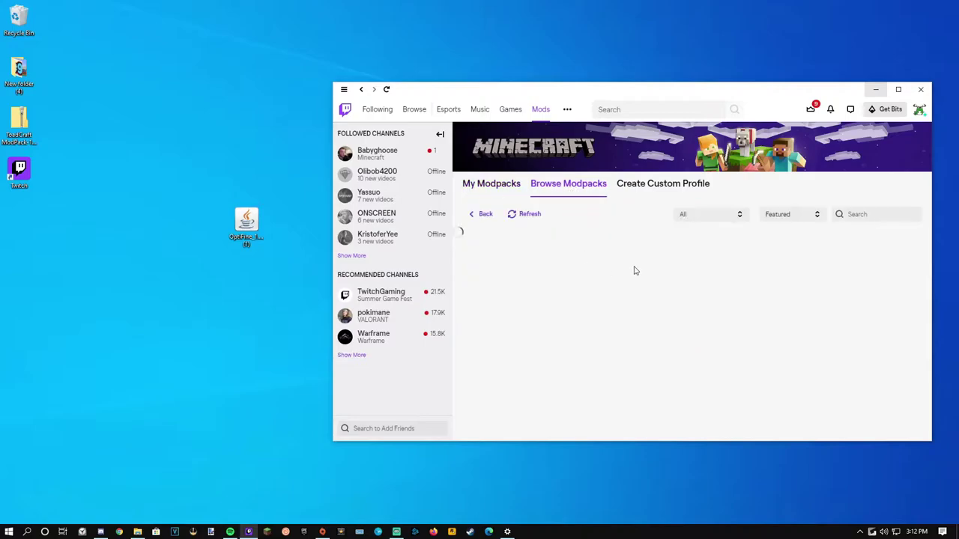
left_click(859, 213)
type("ToadCr")
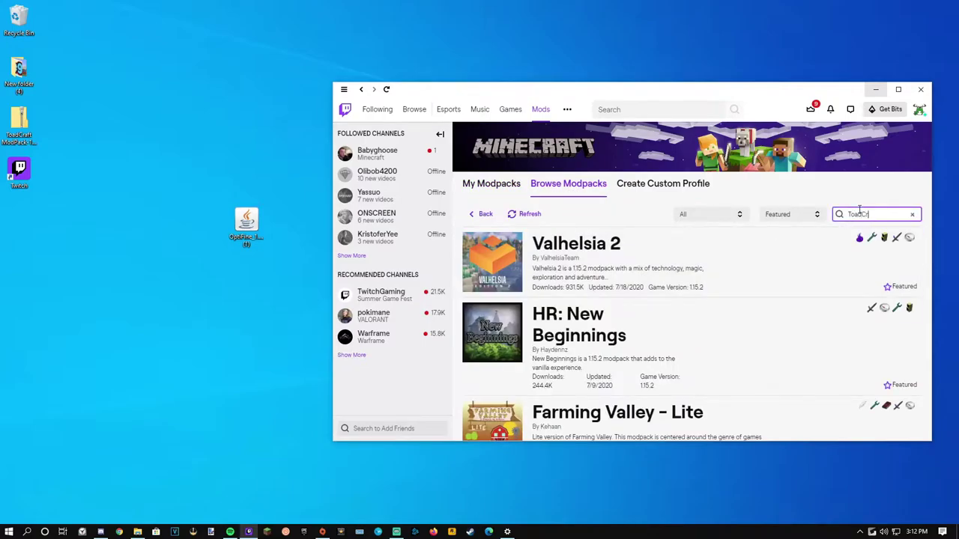
type("aft")
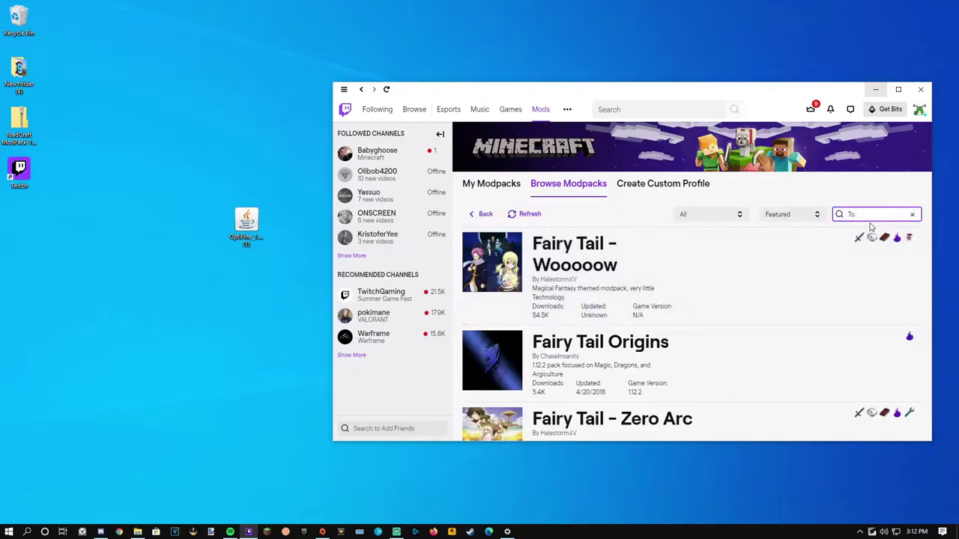
type("l")
type("Cr")
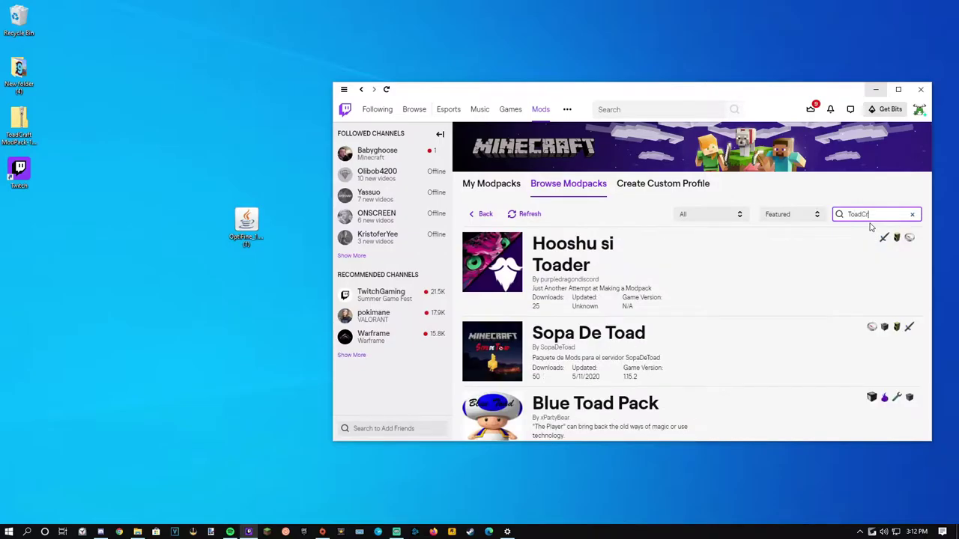
type("t")
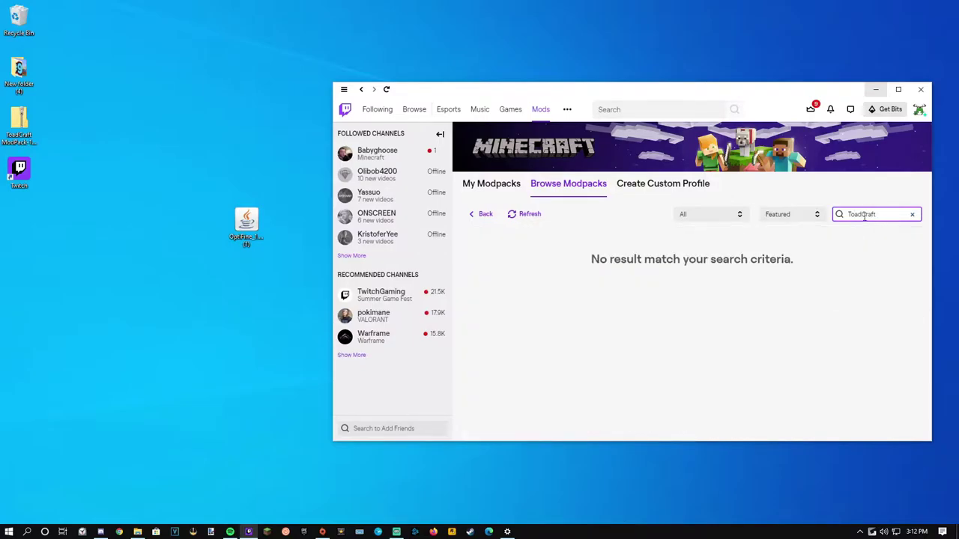
mouse_move(605, 277)
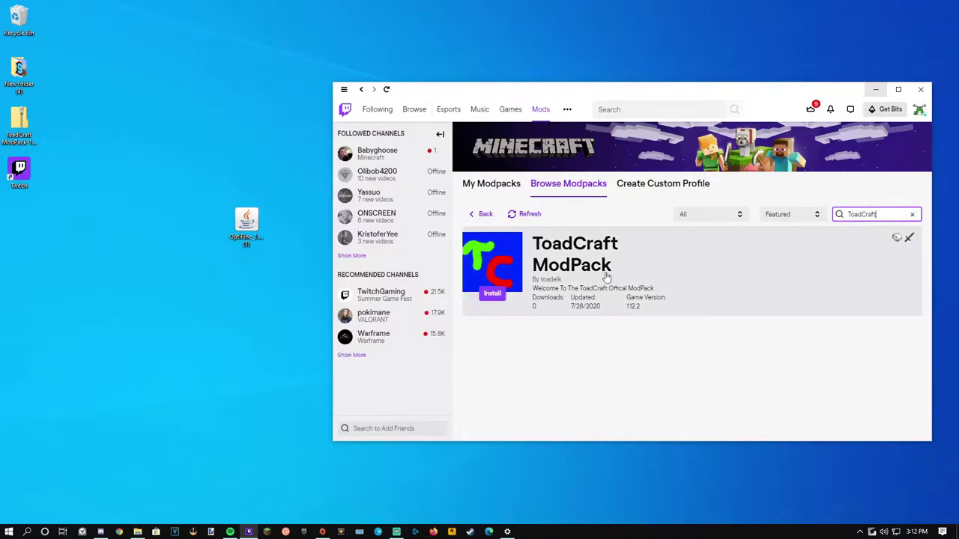
left_click(493, 293)
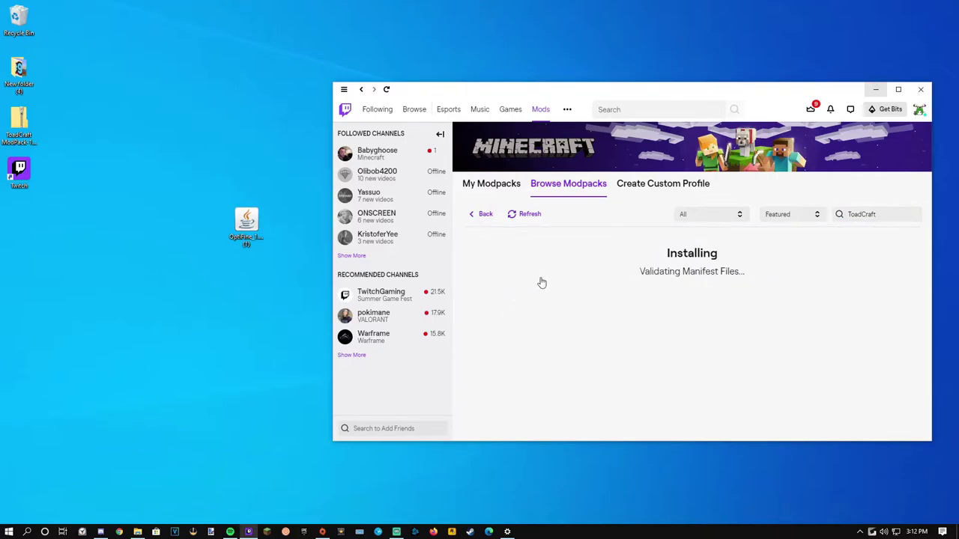
Open the ToadCraft ModPack's profile from My Modpacks to view its installed mods
left_click(495, 187)
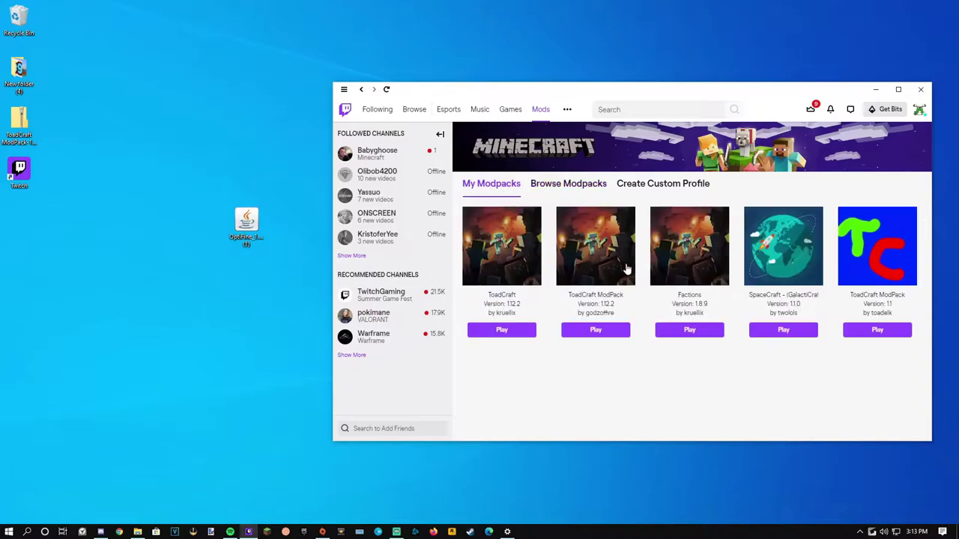
right_click(880, 250)
left_click_drag(760, 99, 623, 85)
left_click(717, 235)
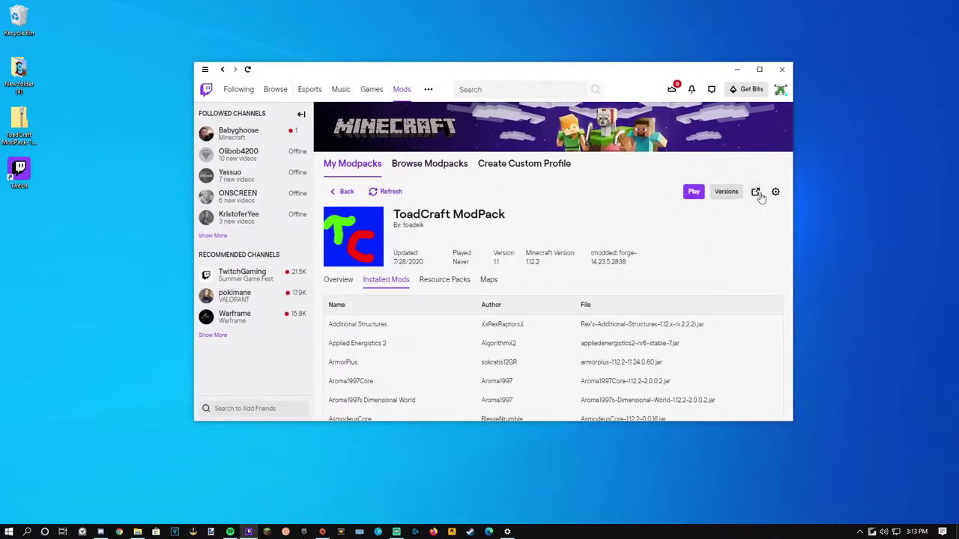
Open the ToadCraft ModPack's mods folder and drag OptiFine_1.12.2_HD_U_F5.jar into it
left_click(775, 192)
left_click(721, 195)
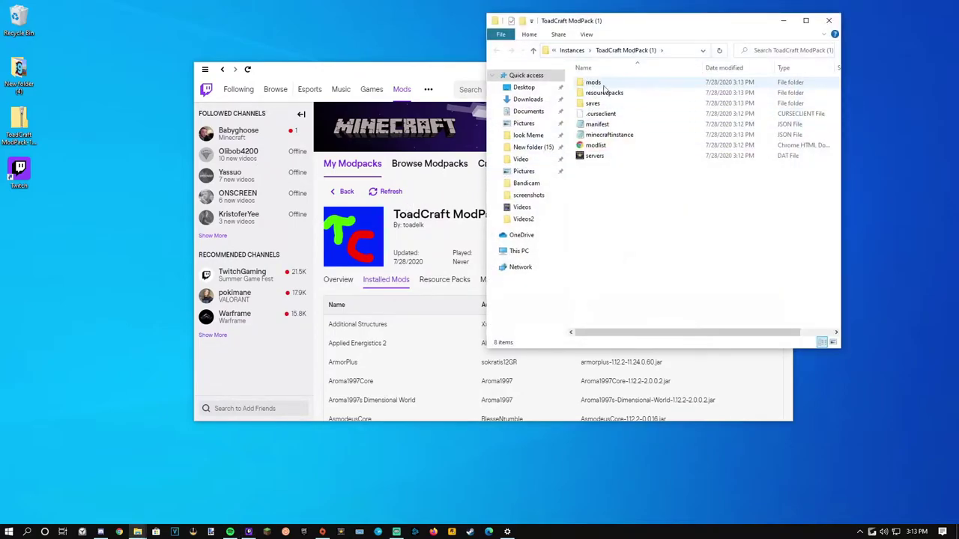
double_click(601, 84)
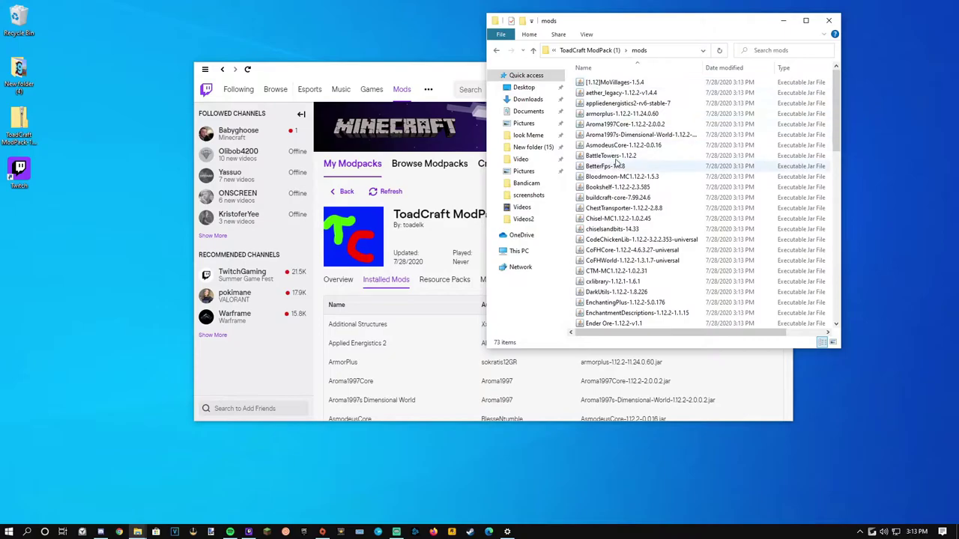
scroll(616, 160, "down", 7)
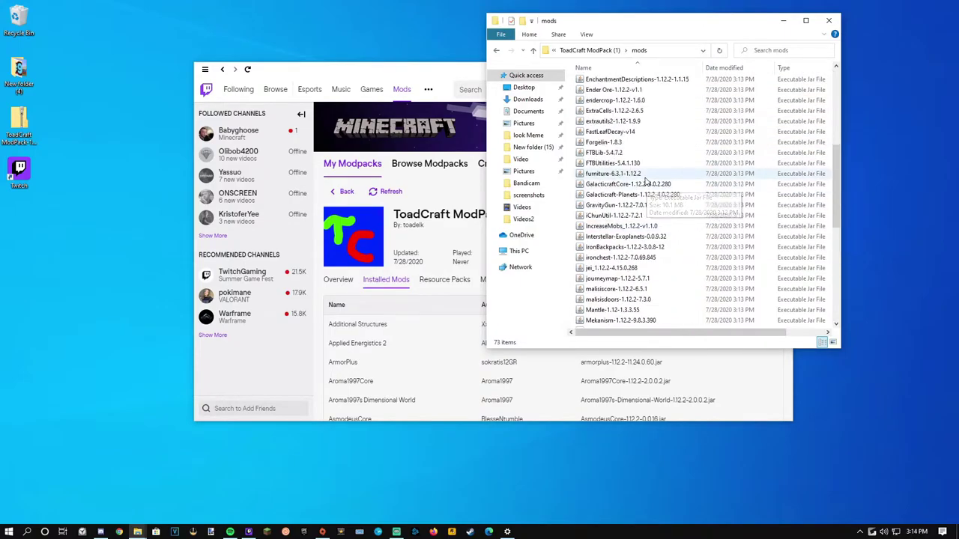
scroll(646, 180, "up", 7)
mouse_move(337, 76)
left_mouse_down()
mouse_move(555, 214)
mouse_move(507, 297)
mouse_move(504, 279)
left_mouse_up()
key("alt+Tab")
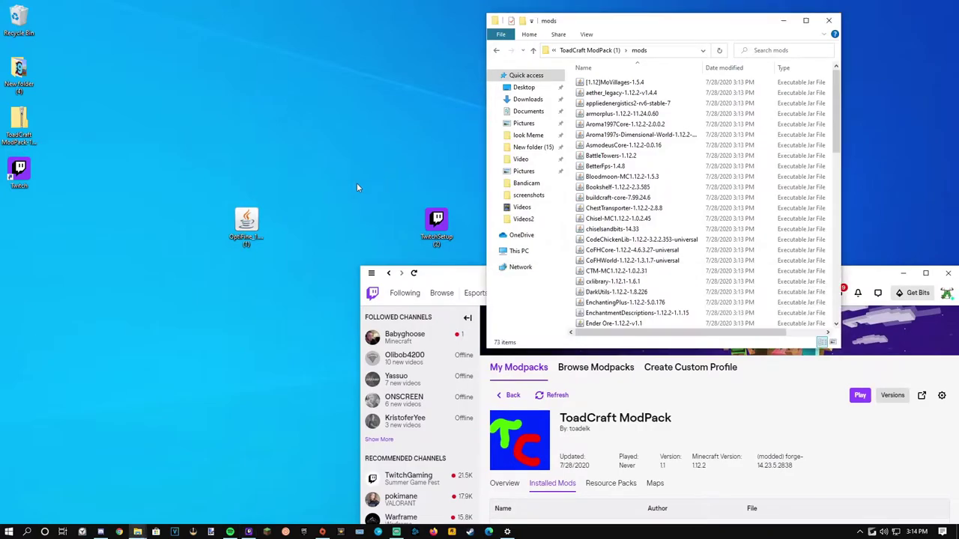
left_click_drag(246, 220, 595, 189)
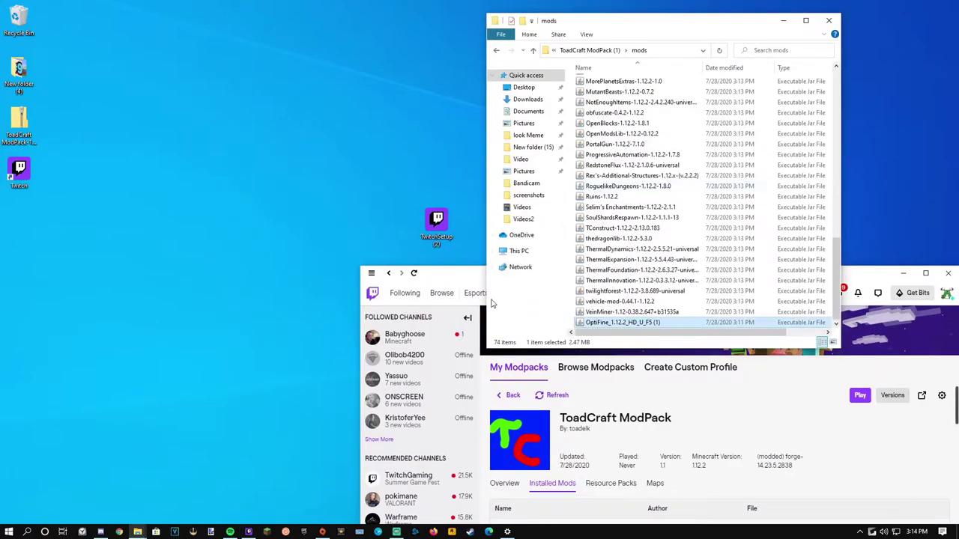
left_click_drag(441, 275, 376, 172)
Go to Mods > Minecraft and play the ToadCraft ModPack to bring up the Minecraft Launcher
left_click(503, 190)
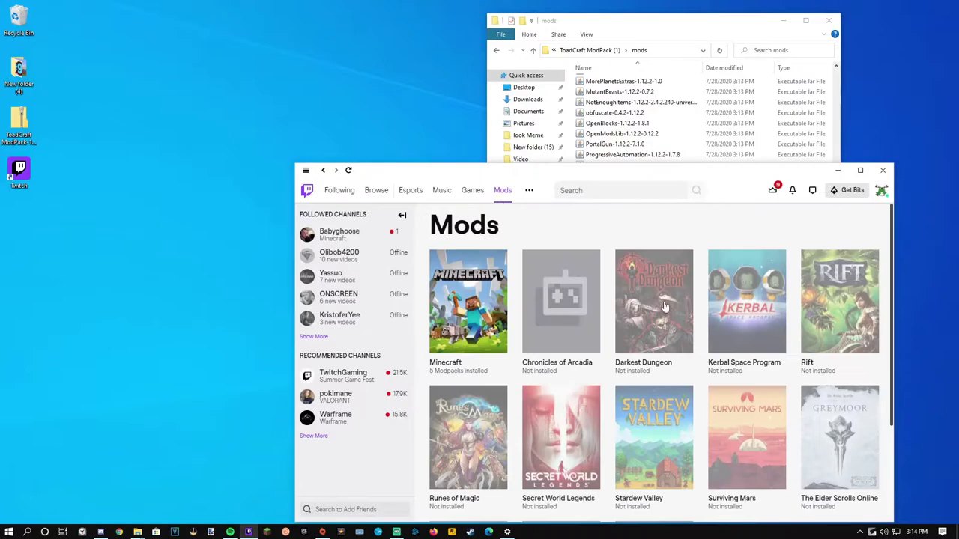
left_click(479, 301)
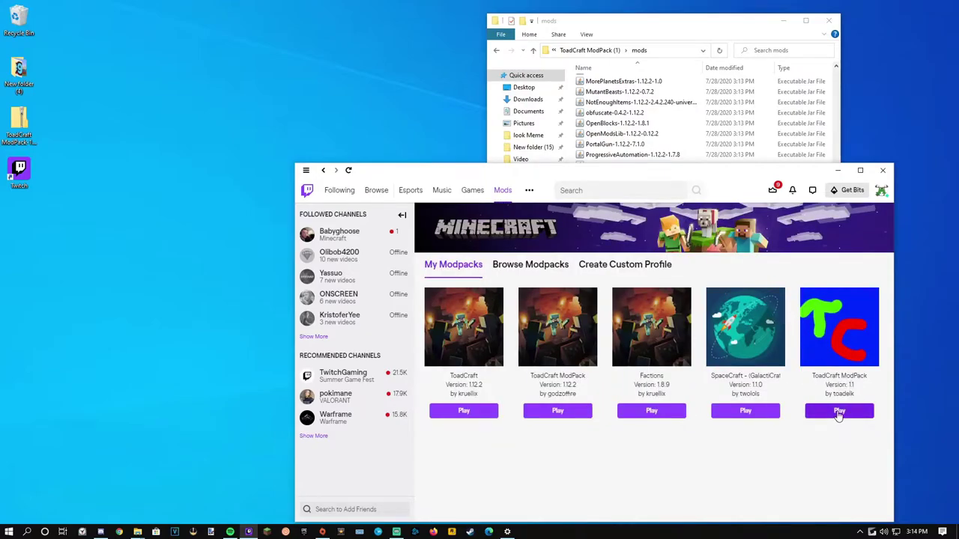
left_click(838, 411)
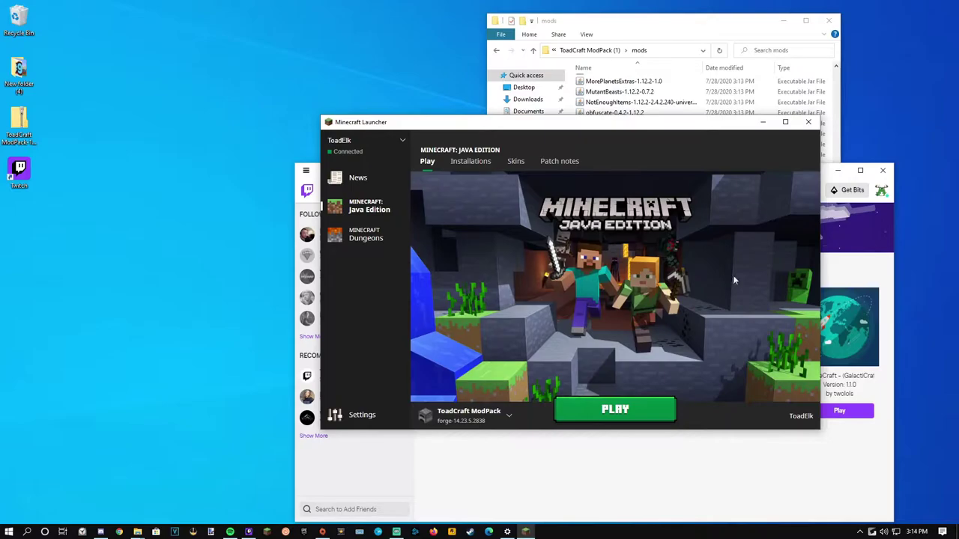
Start the ToadCraft ModPack with PLAY in the launcher, then maximize the Twitch window
left_click(630, 406)
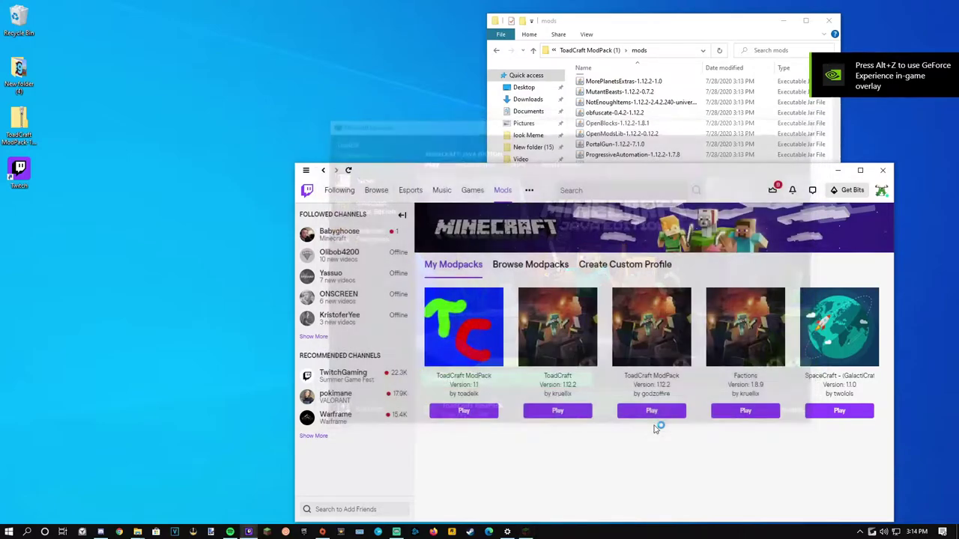
left_click(860, 170)
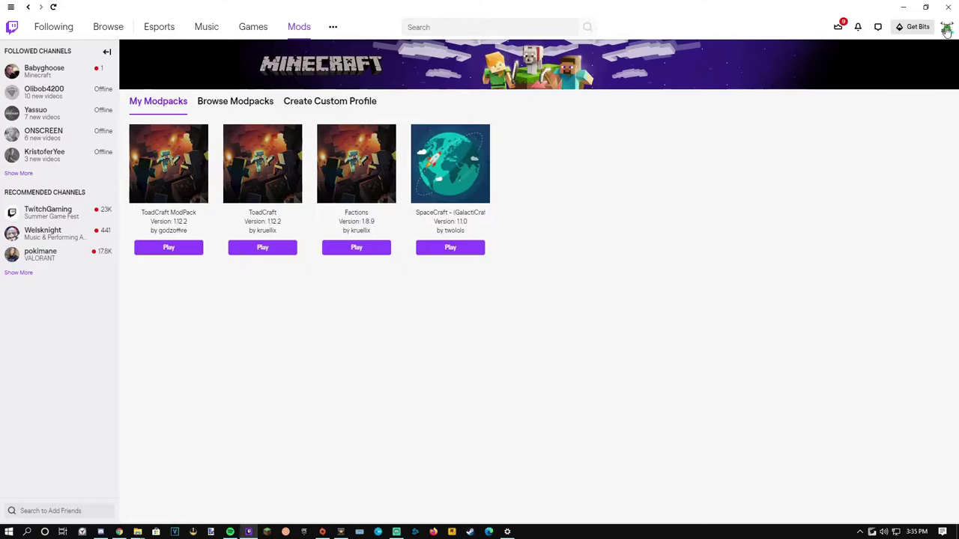
Raise Minecraft's allocated memory from 5632 MB to 6144 MB, then return to Mods > Minecraft
left_click(946, 30)
left_click(889, 243)
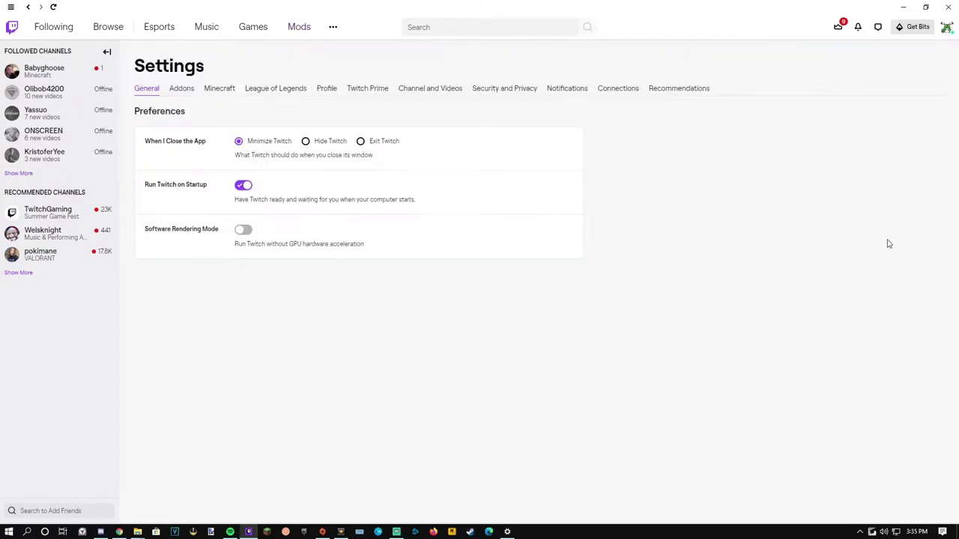
left_click(219, 89)
scroll(340, 185, "down", 2)
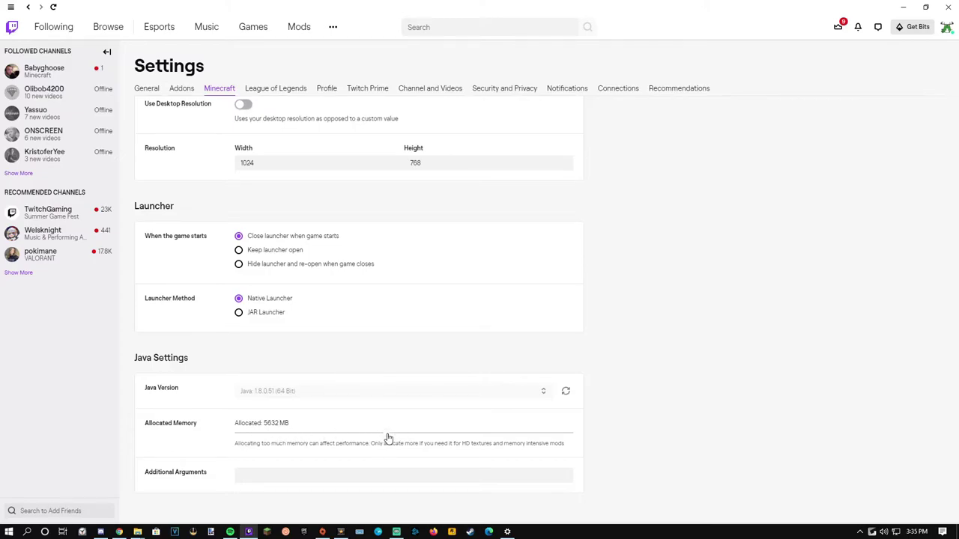
mouse_move(387, 437)
left_mouse_down()
mouse_move(588, 434)
mouse_move(387, 445)
mouse_move(399, 444)
left_mouse_up()
scroll(375, 420, "up", 1)
scroll(382, 412, "down", 1)
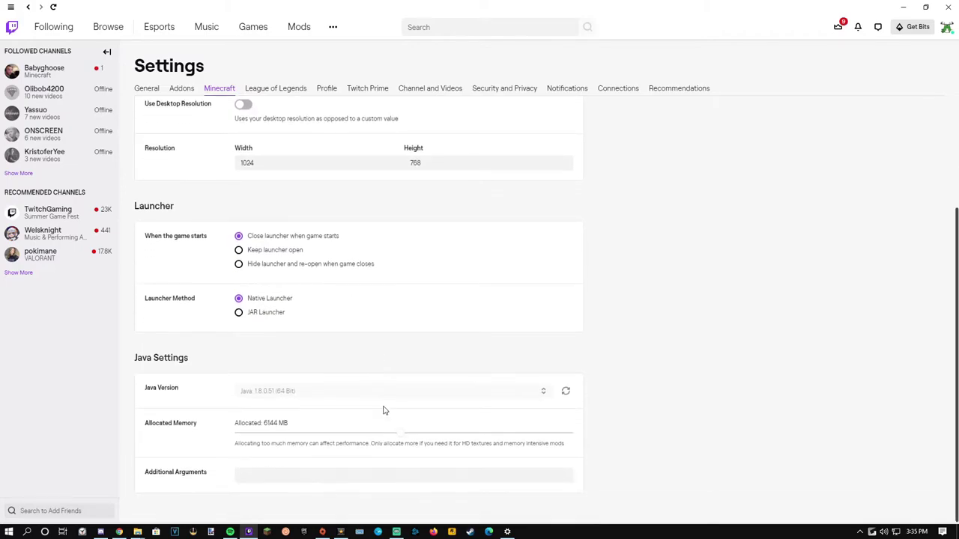
left_click(293, 27)
left_click(153, 140)
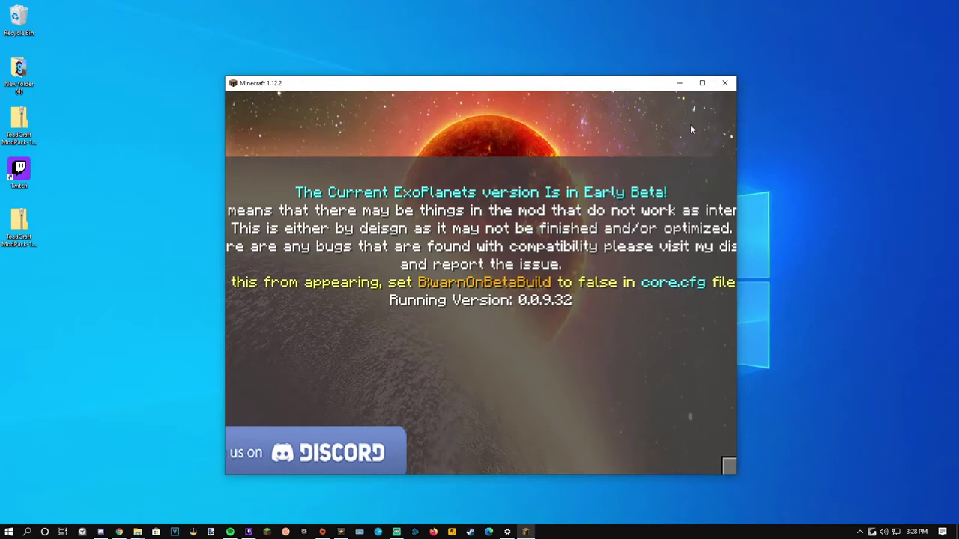
Maximize the Minecraft window and click Done on the ExoPlanets early beta warning
left_click(702, 83)
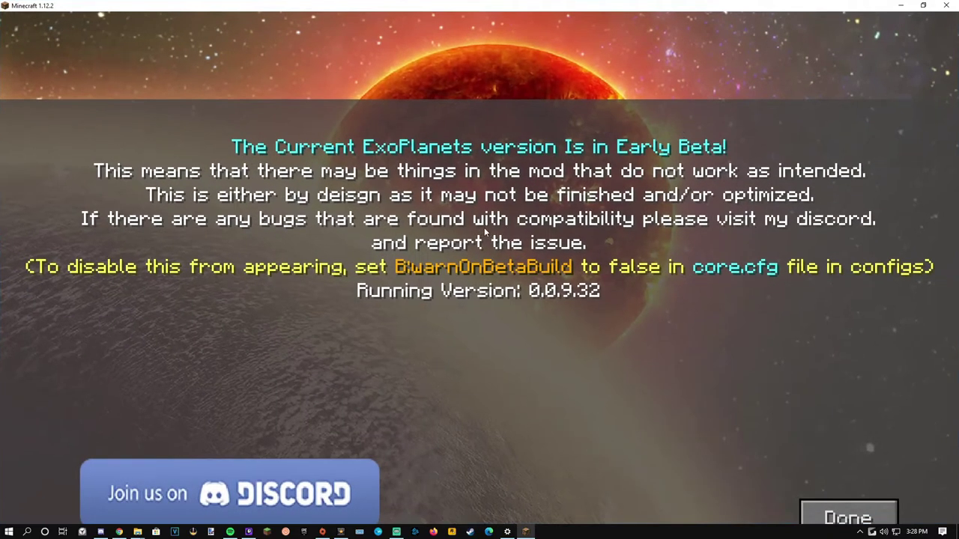
left_click(849, 507)
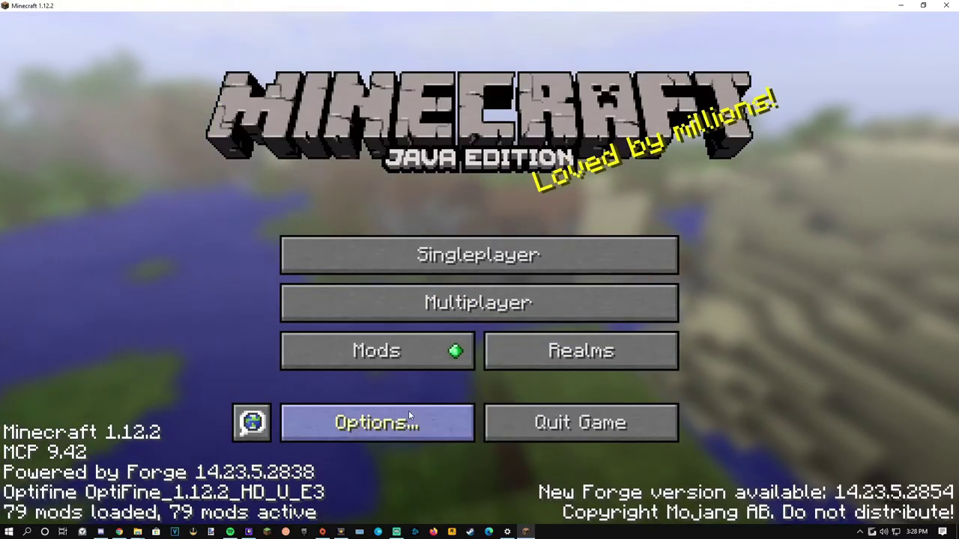
In Video Settings, turn all animations off, then set particles back to All
left_click(410, 417)
left_click(394, 255)
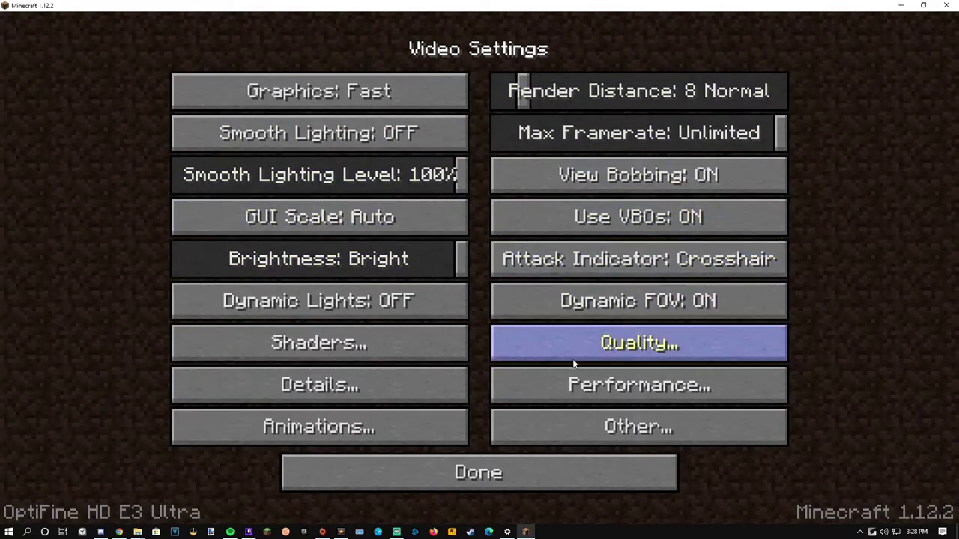
left_click(454, 435)
left_click(396, 467)
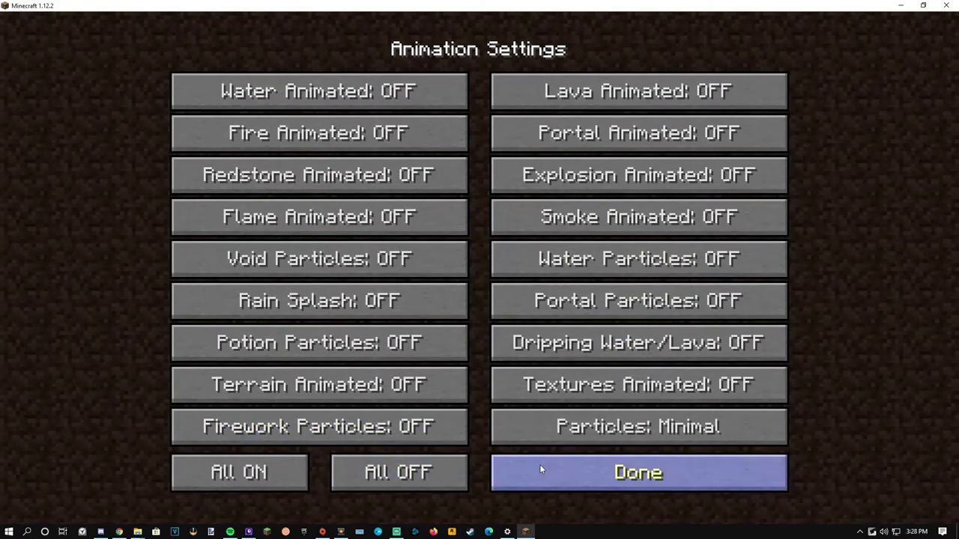
left_click(541, 469)
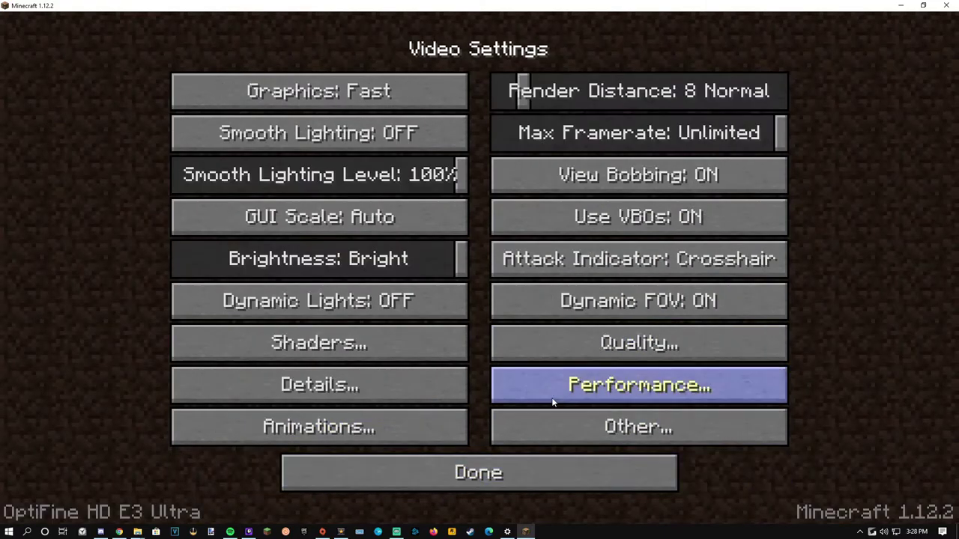
left_click(438, 416)
left_click(611, 432)
left_click(620, 466)
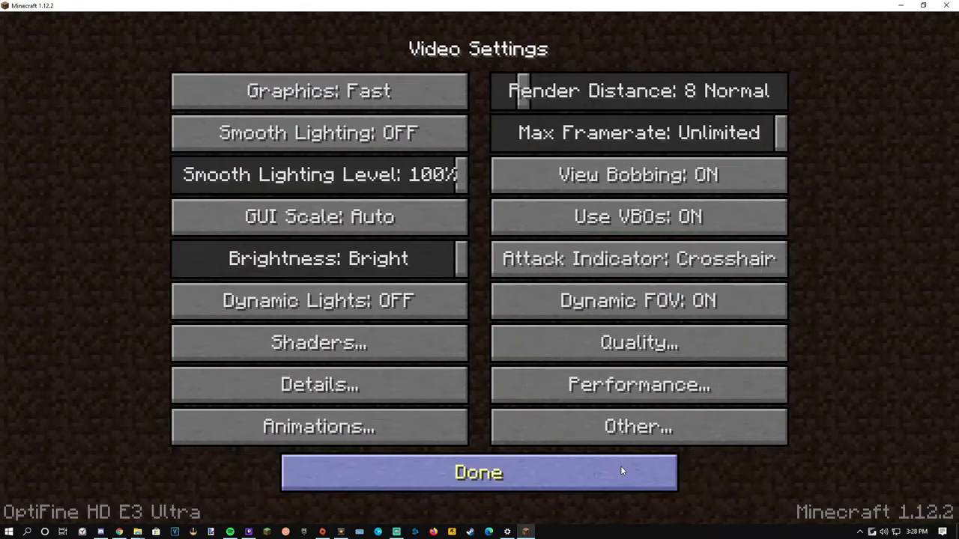
Enable Fast Math and Smooth FPS, set Smooth Lighting Level to OFF, and save the video settings
left_click(599, 385)
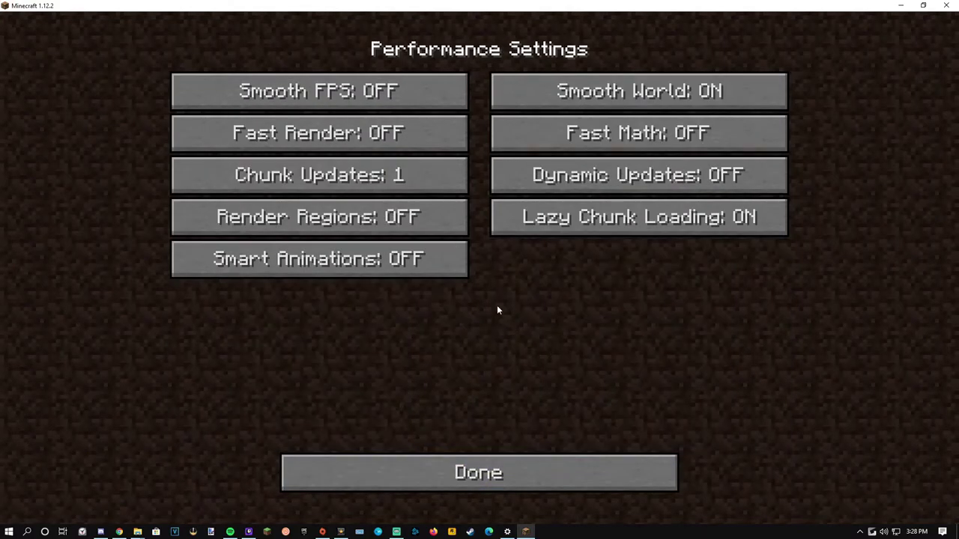
left_click(607, 136)
left_click(449, 84)
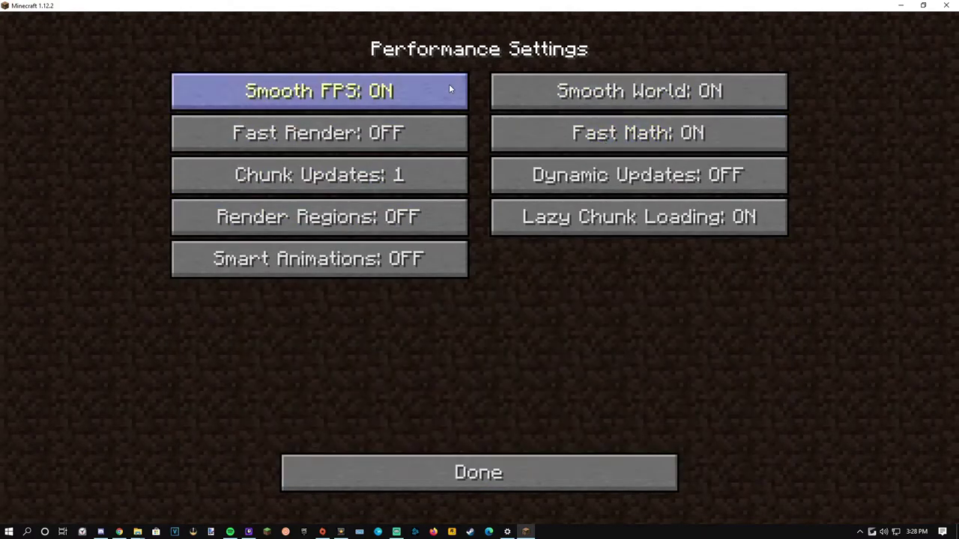
mouse_move(380, 142)
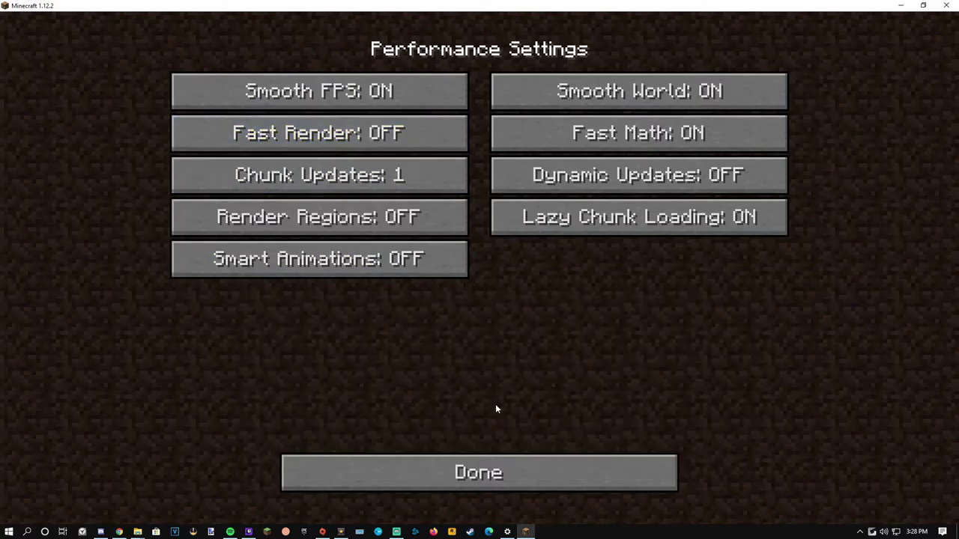
left_click(526, 461)
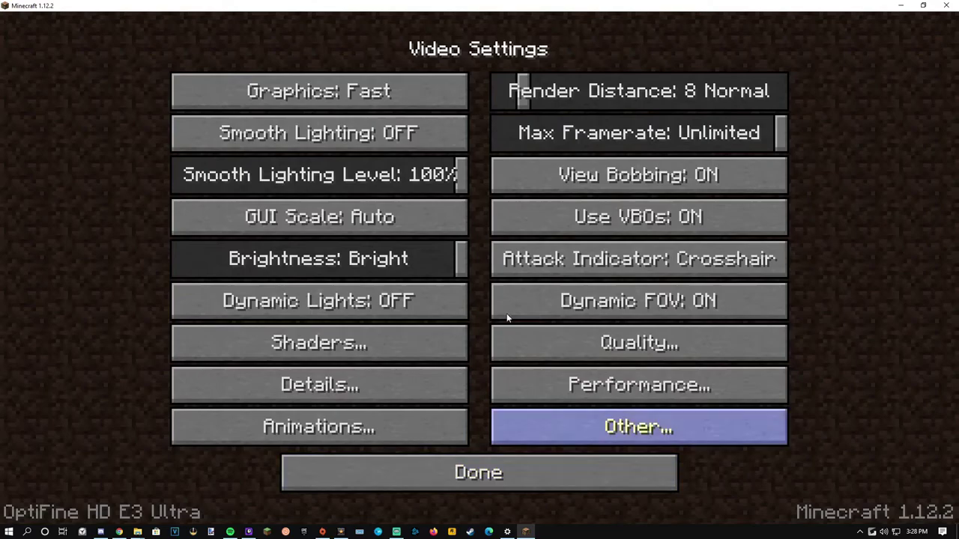
left_click_drag(438, 193, 27, 177)
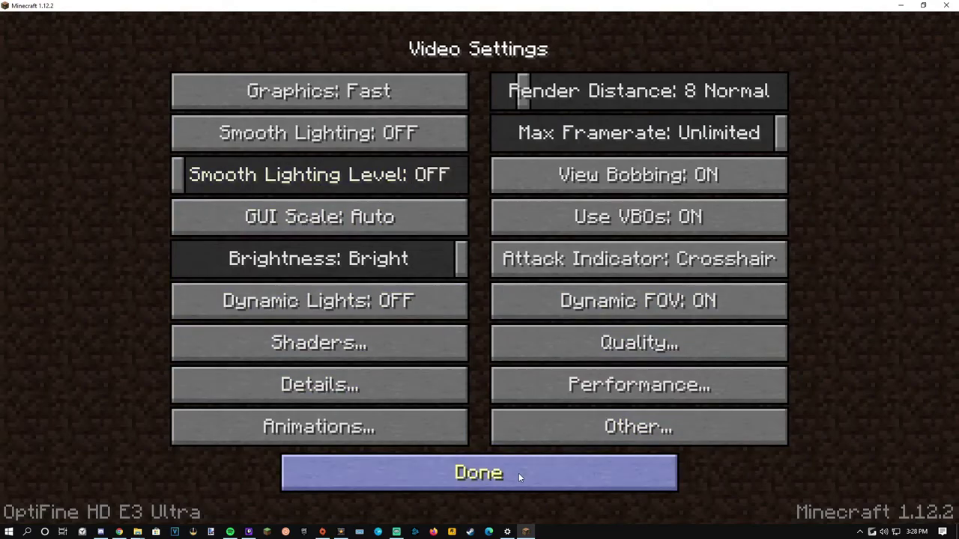
left_click(558, 458)
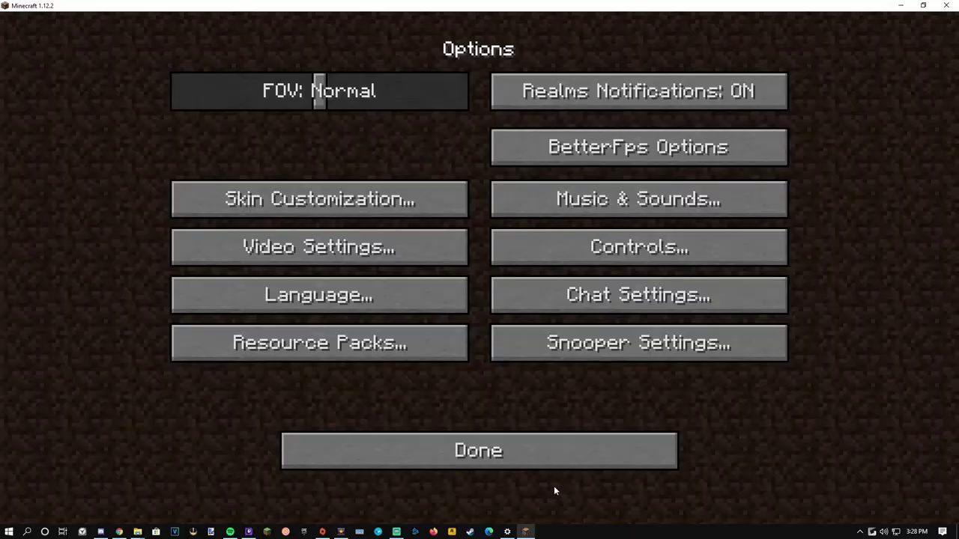
Return to the main menu and join the ToadCraft Minecraft Server from the Multiplayer list
left_click(554, 463)
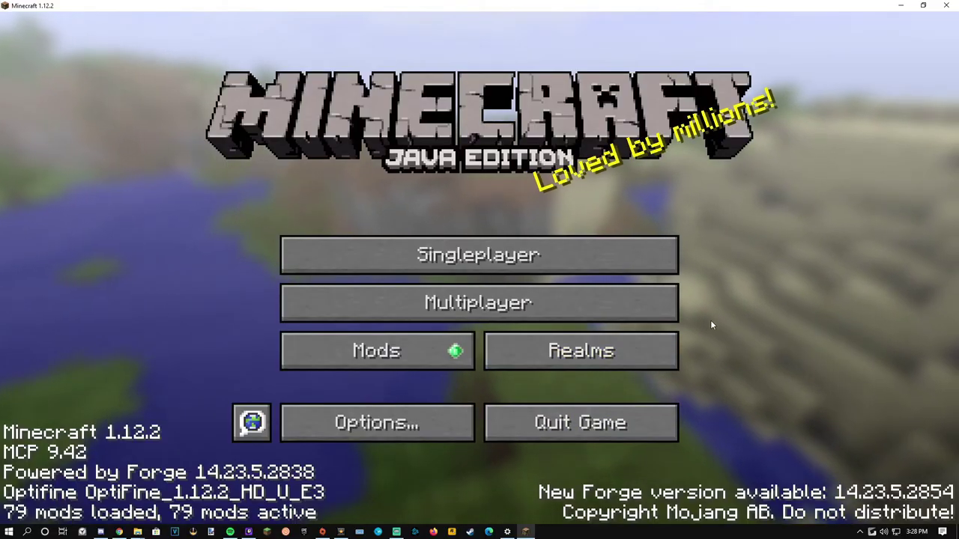
left_click(610, 304)
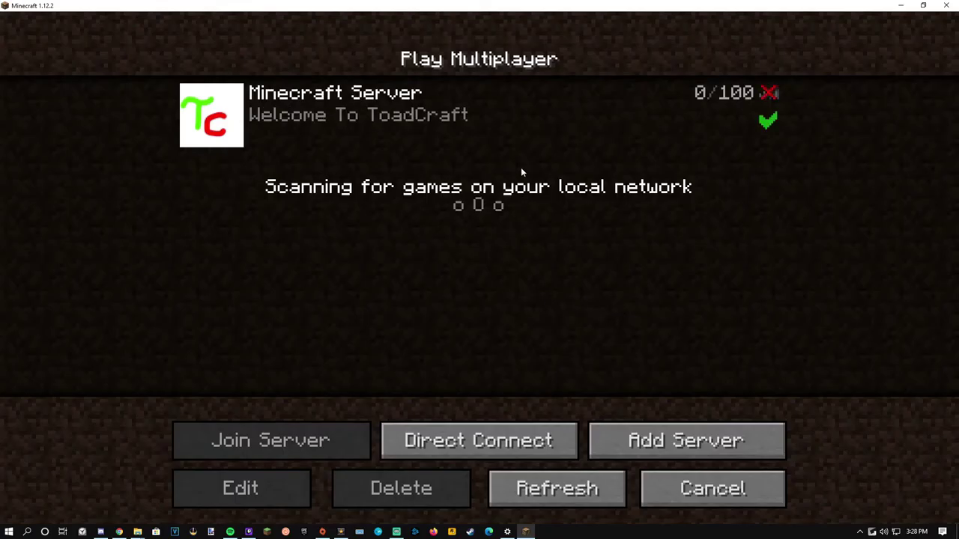
double_click(500, 147)
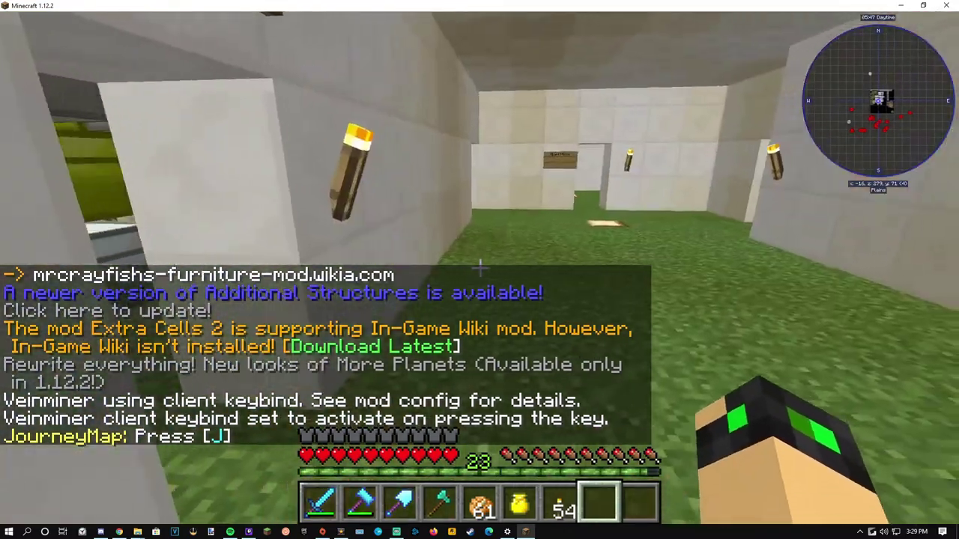
Change the GUI Scale in Video Settings from Auto to Normal and resume the game
key("Escape")
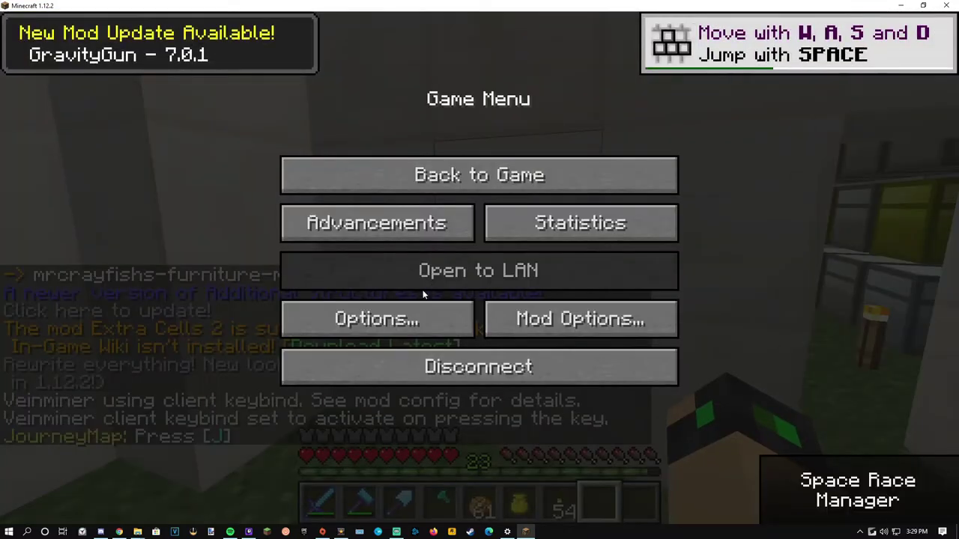
left_click(419, 319)
left_click(405, 248)
left_click(411, 219)
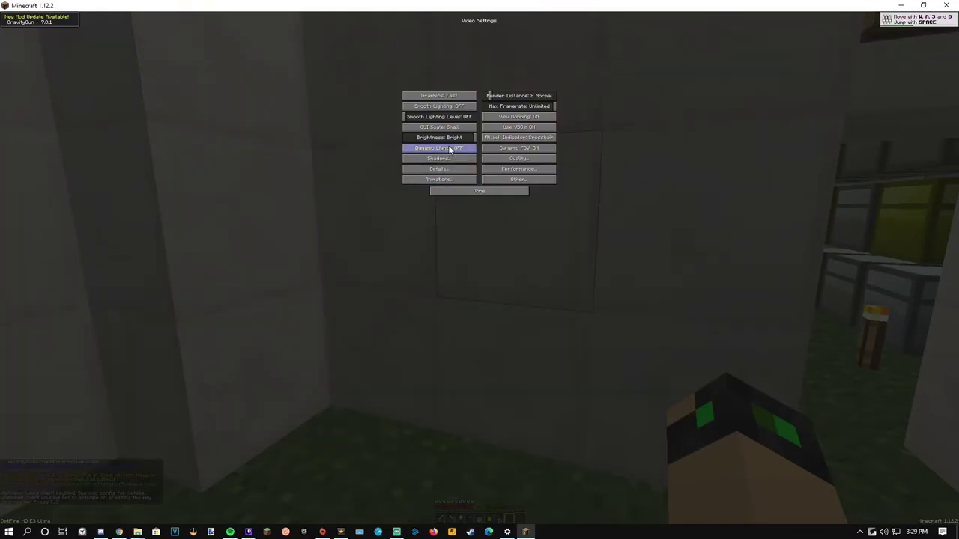
left_click(419, 127)
key("Escape")
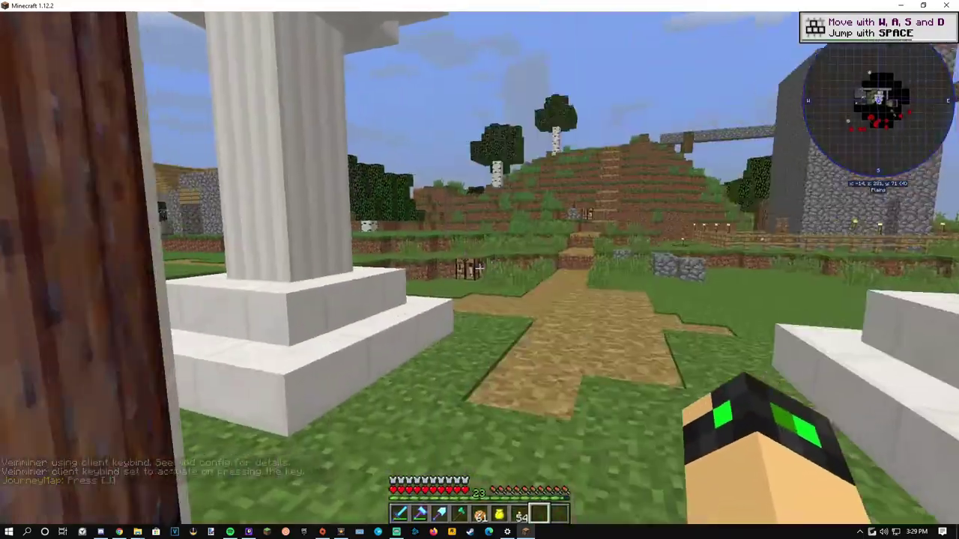
Walk through the castle's wooden double door and back out, then switch to third-person view with F5
key("w")
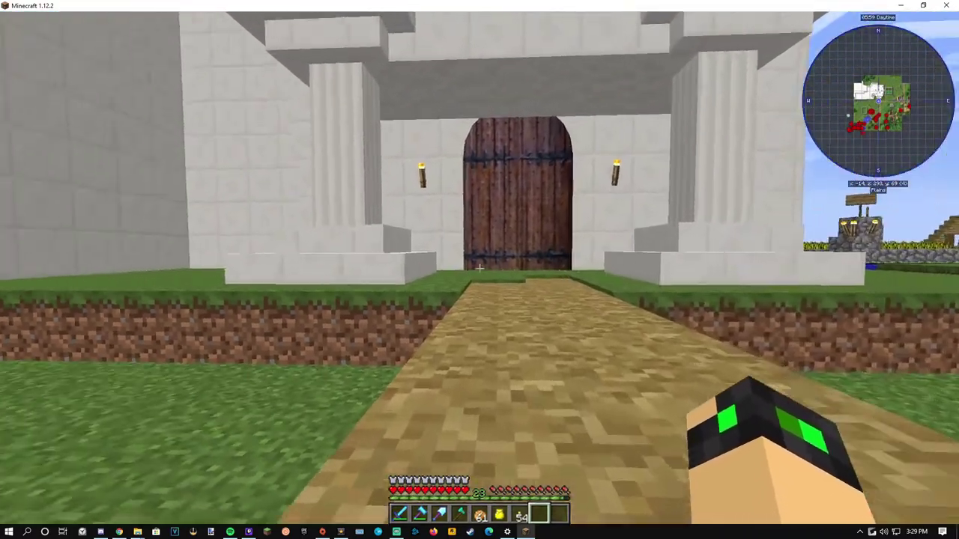
key("w")
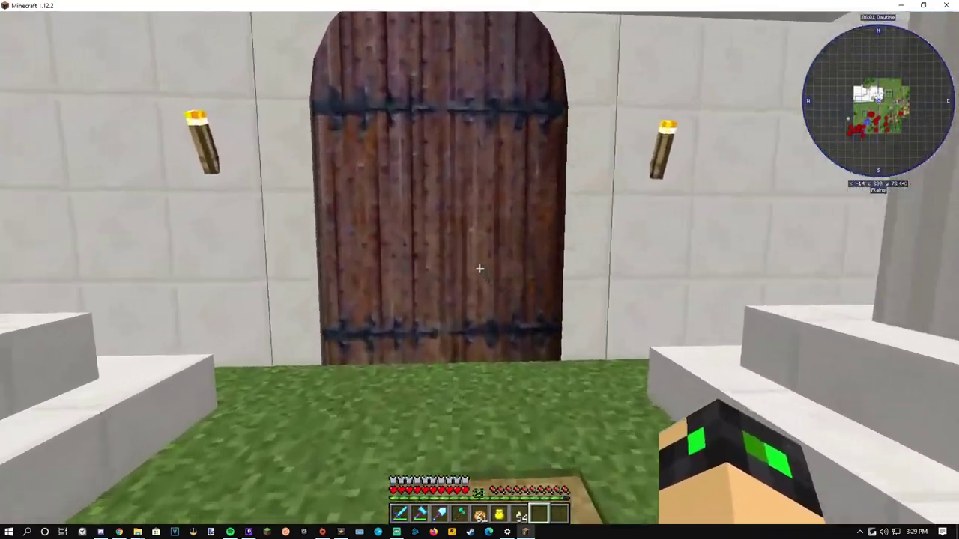
right_click(478, 268)
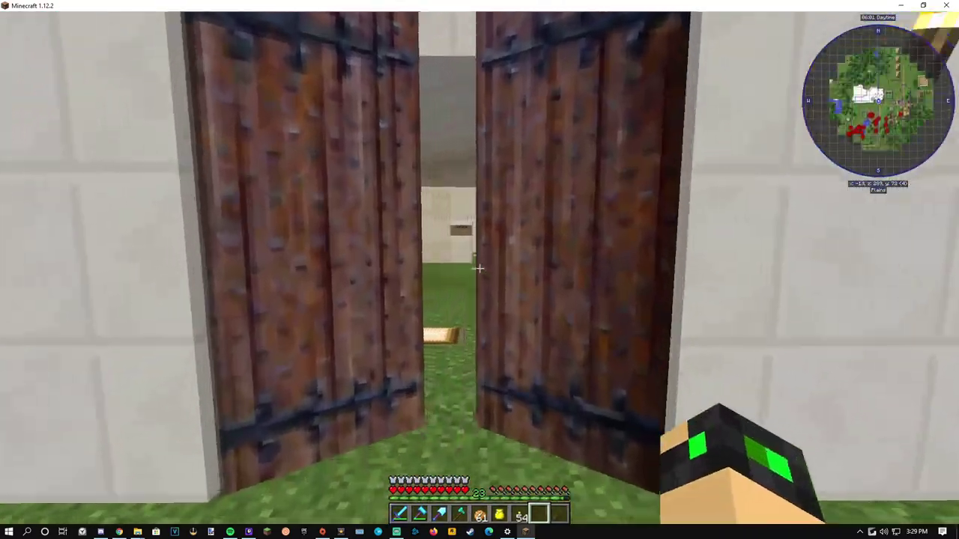
key("w")
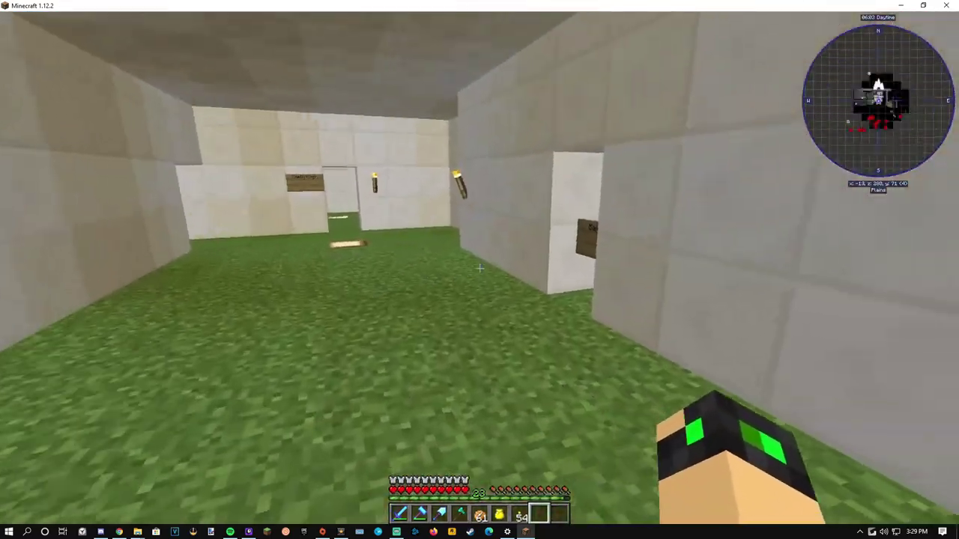
right_click(479, 270)
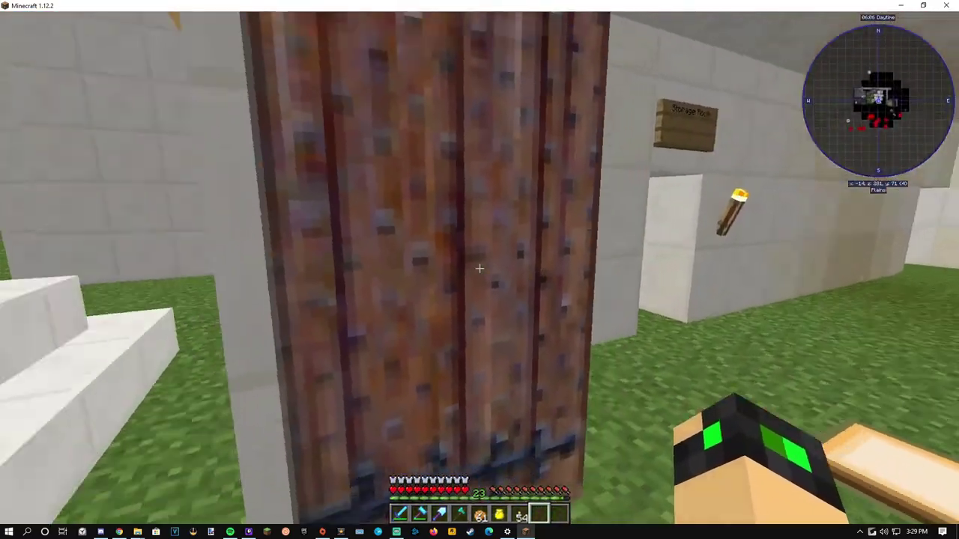
right_click(480, 268)
key("w")
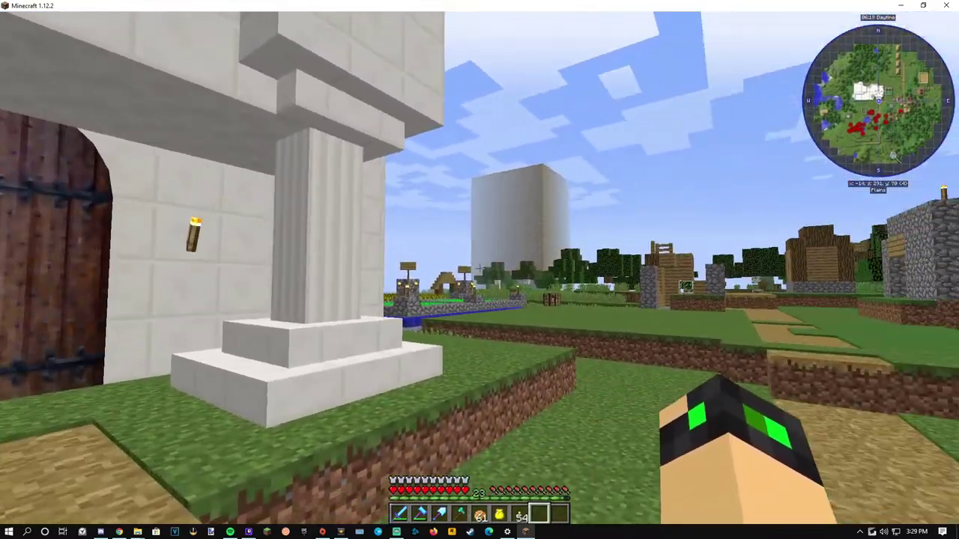
key("F5")
key("F5")
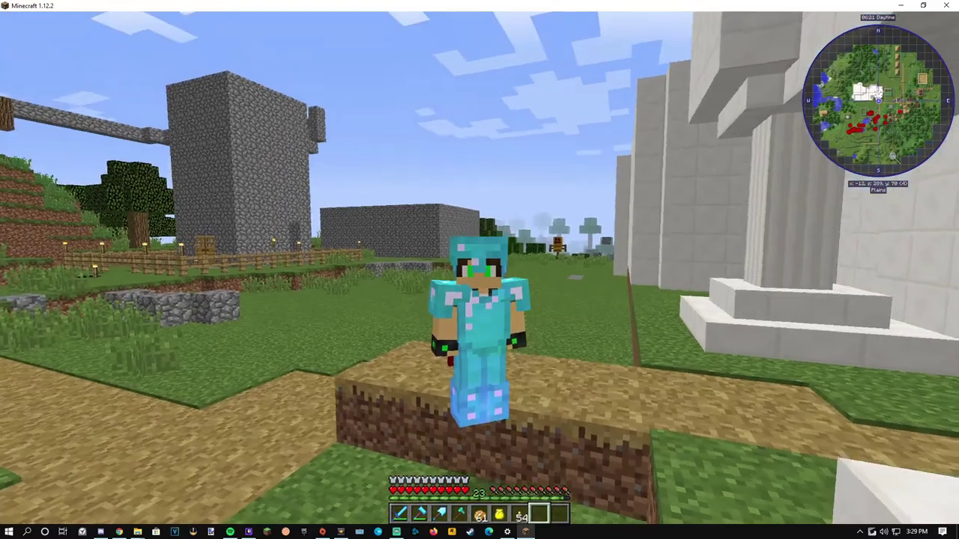